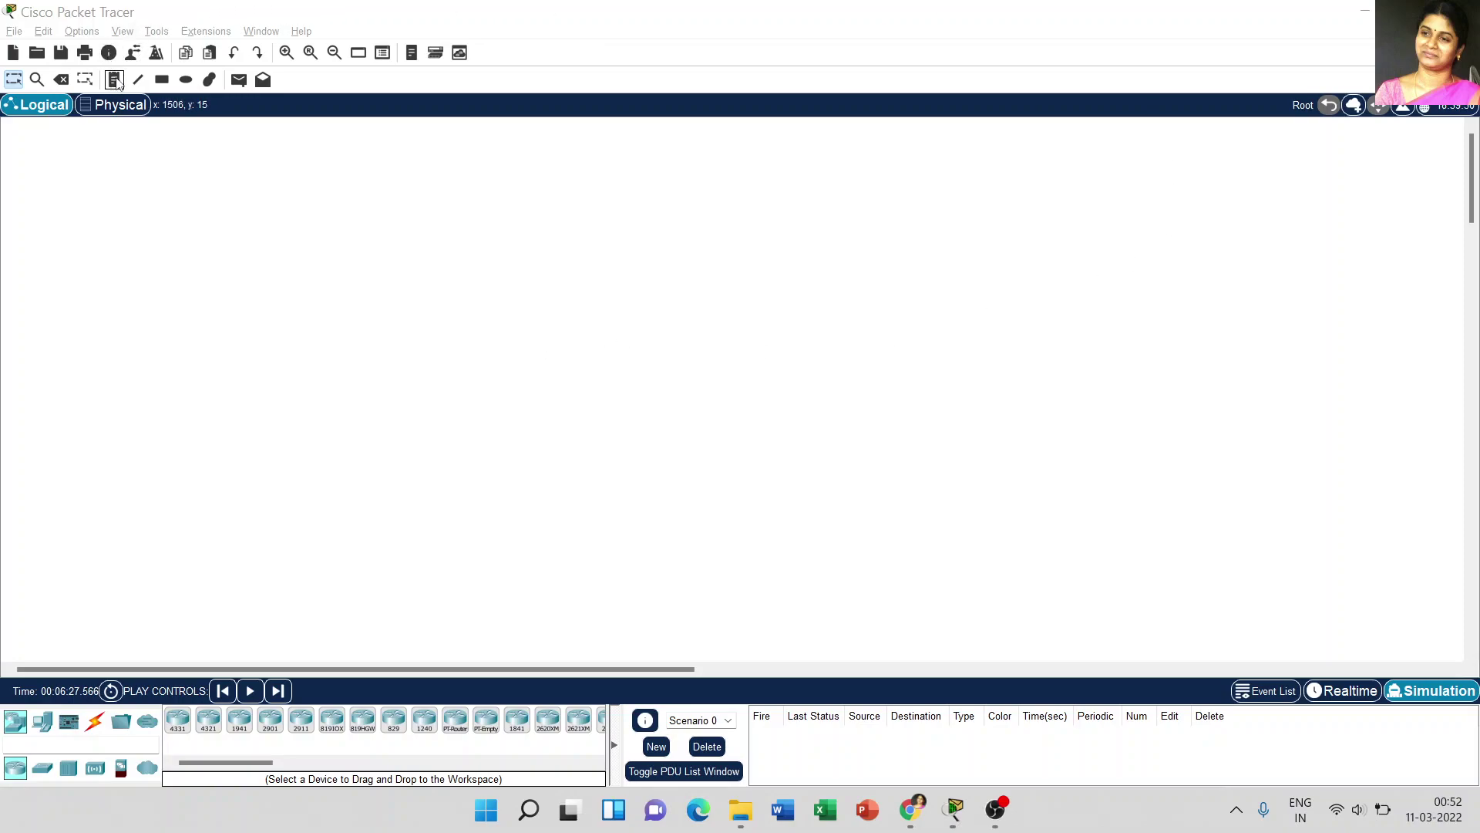
Place a note reading 'HOW TO CREATE SIMPLE LAN CONNECTION USING CISCO PACKET TRACER' at the workspace's top centre
click(117, 82)
click(600, 185)
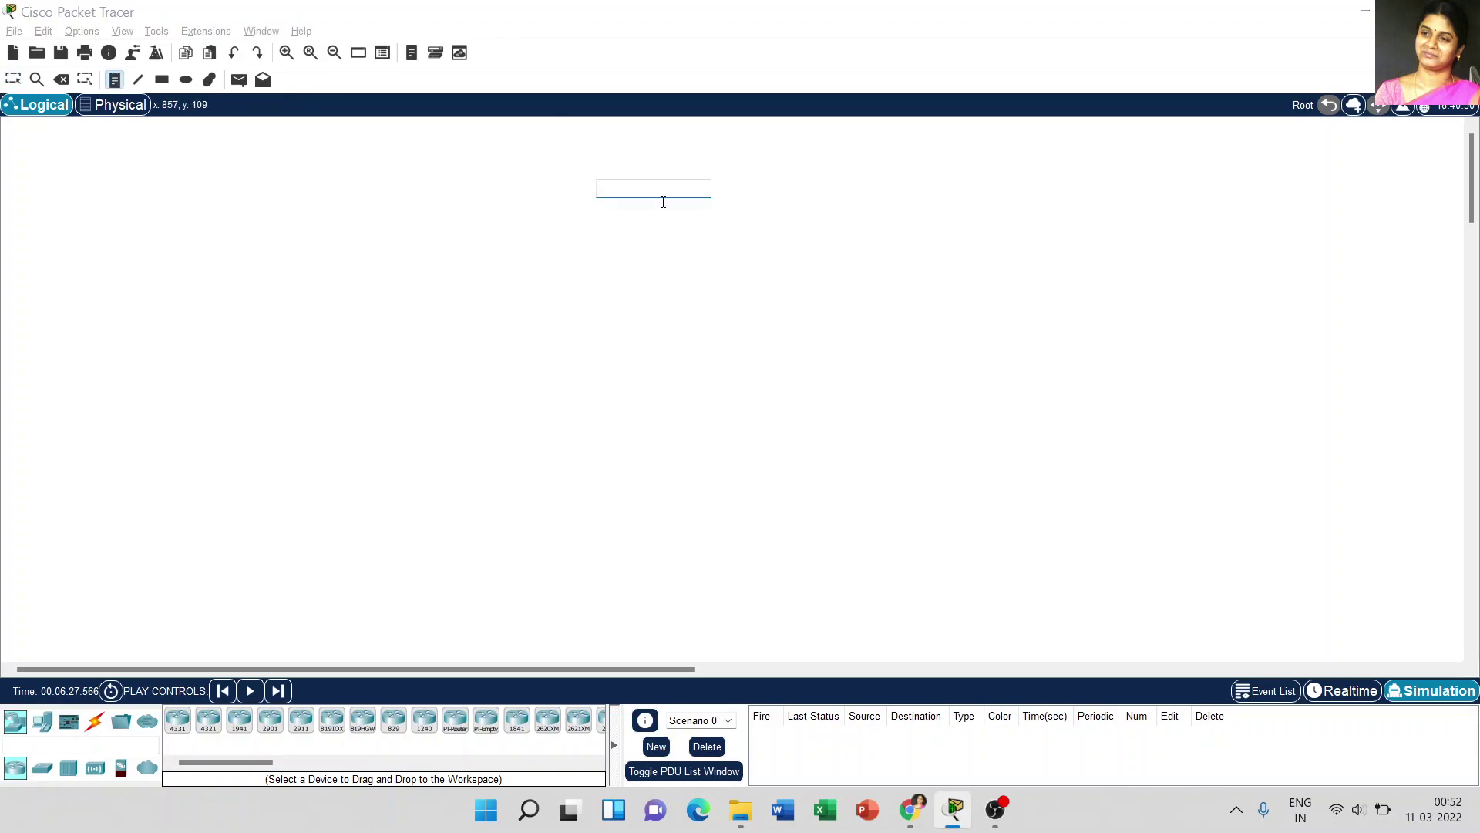
text(HOW TO C)
text(REATE)
text( SIMPL)
text(E LAN CONNECTI)
text(ON)
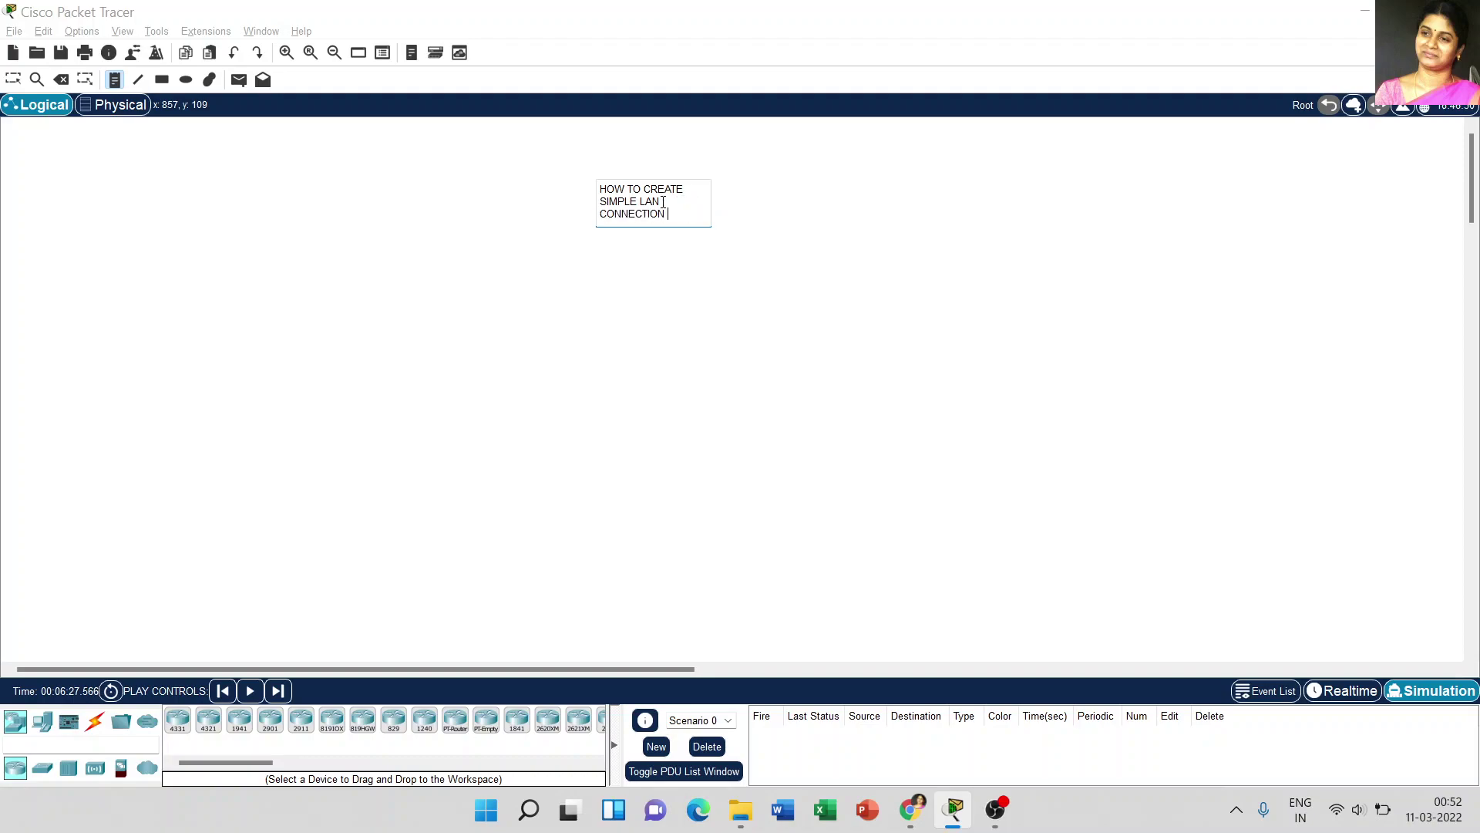
text( USING C)
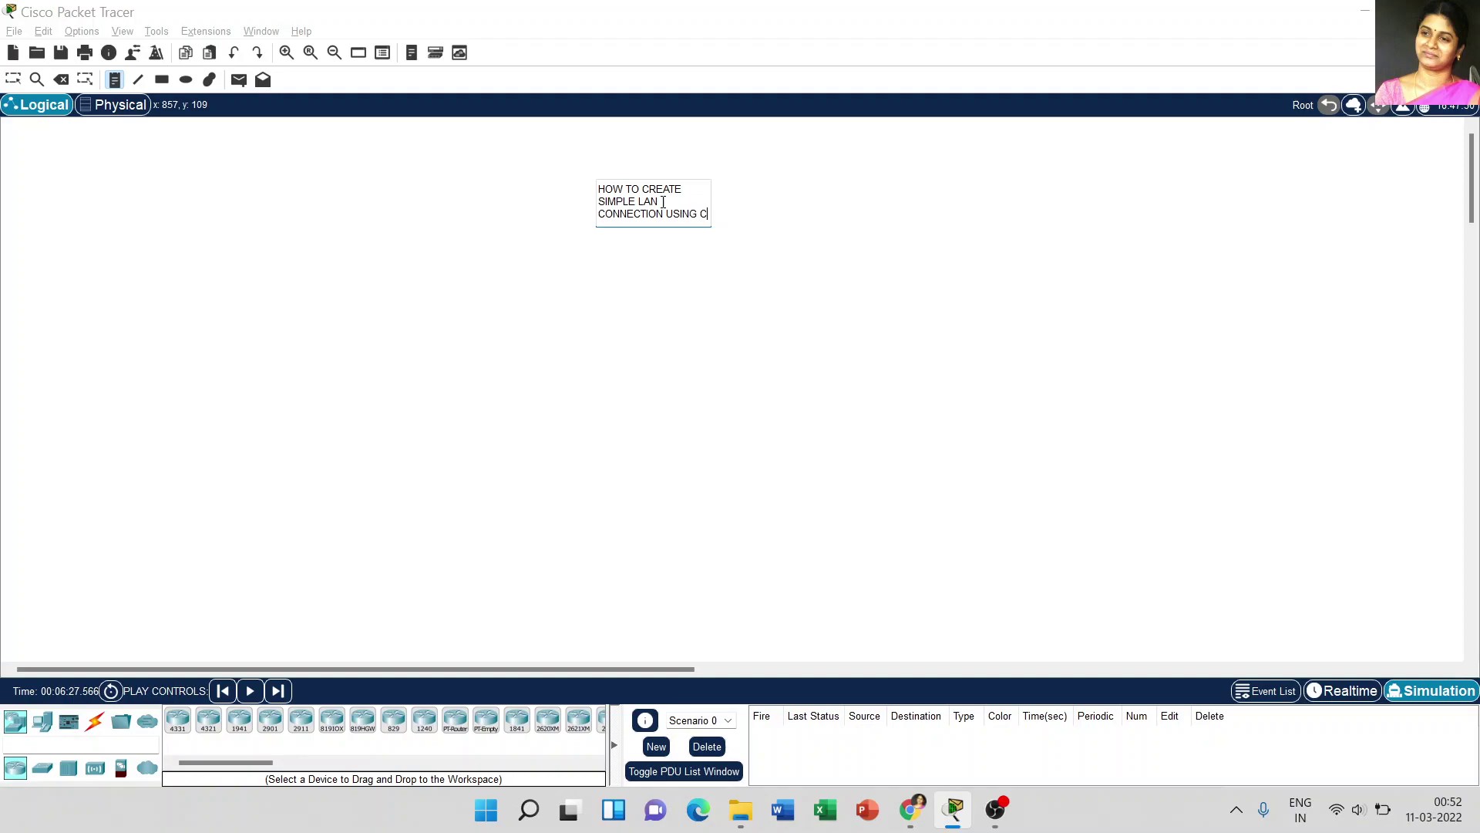
text(ISCO PACKET TRACER)
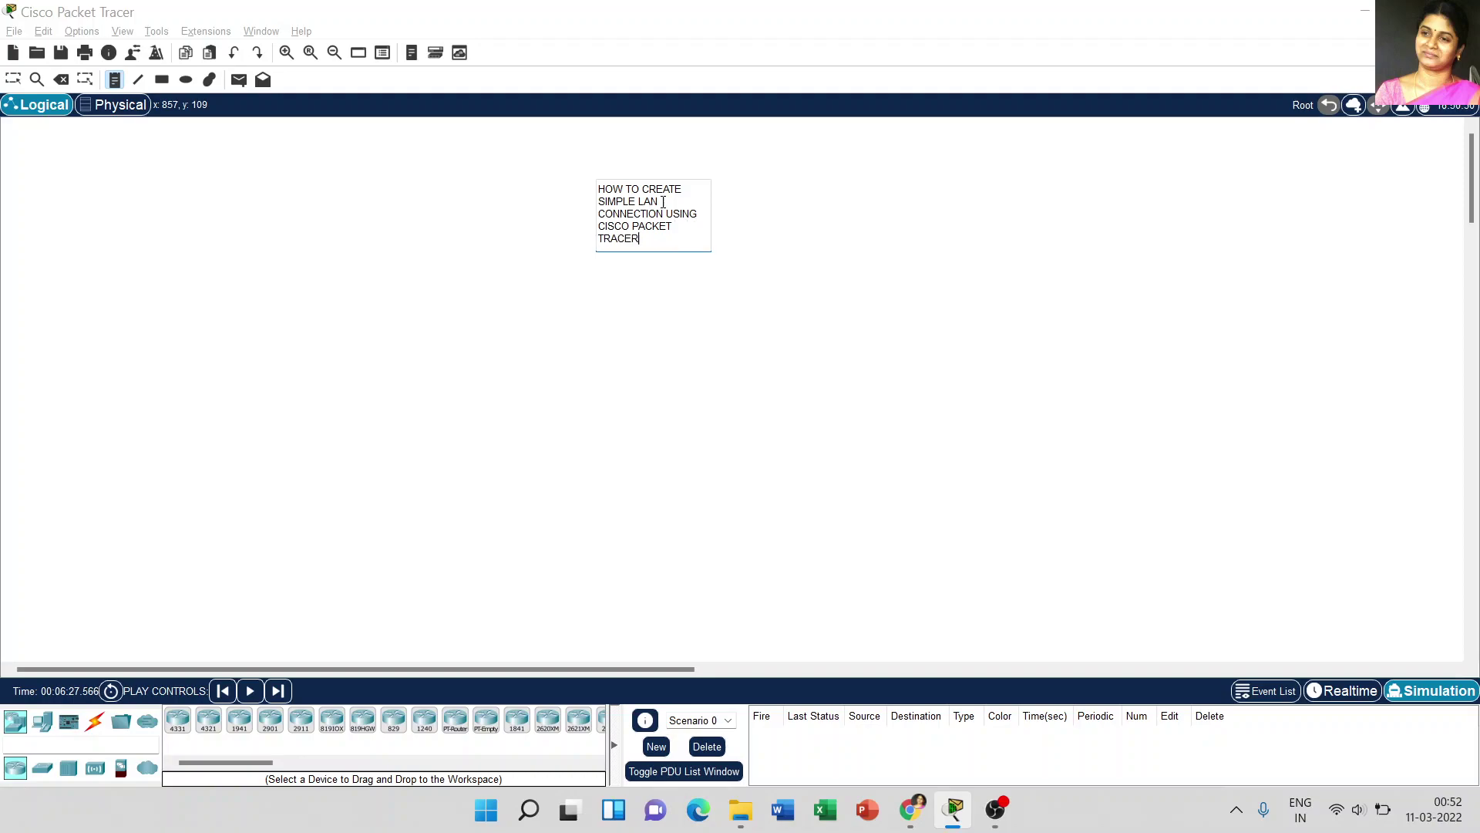
key(Escape)
drag(693, 194, 644, 157)
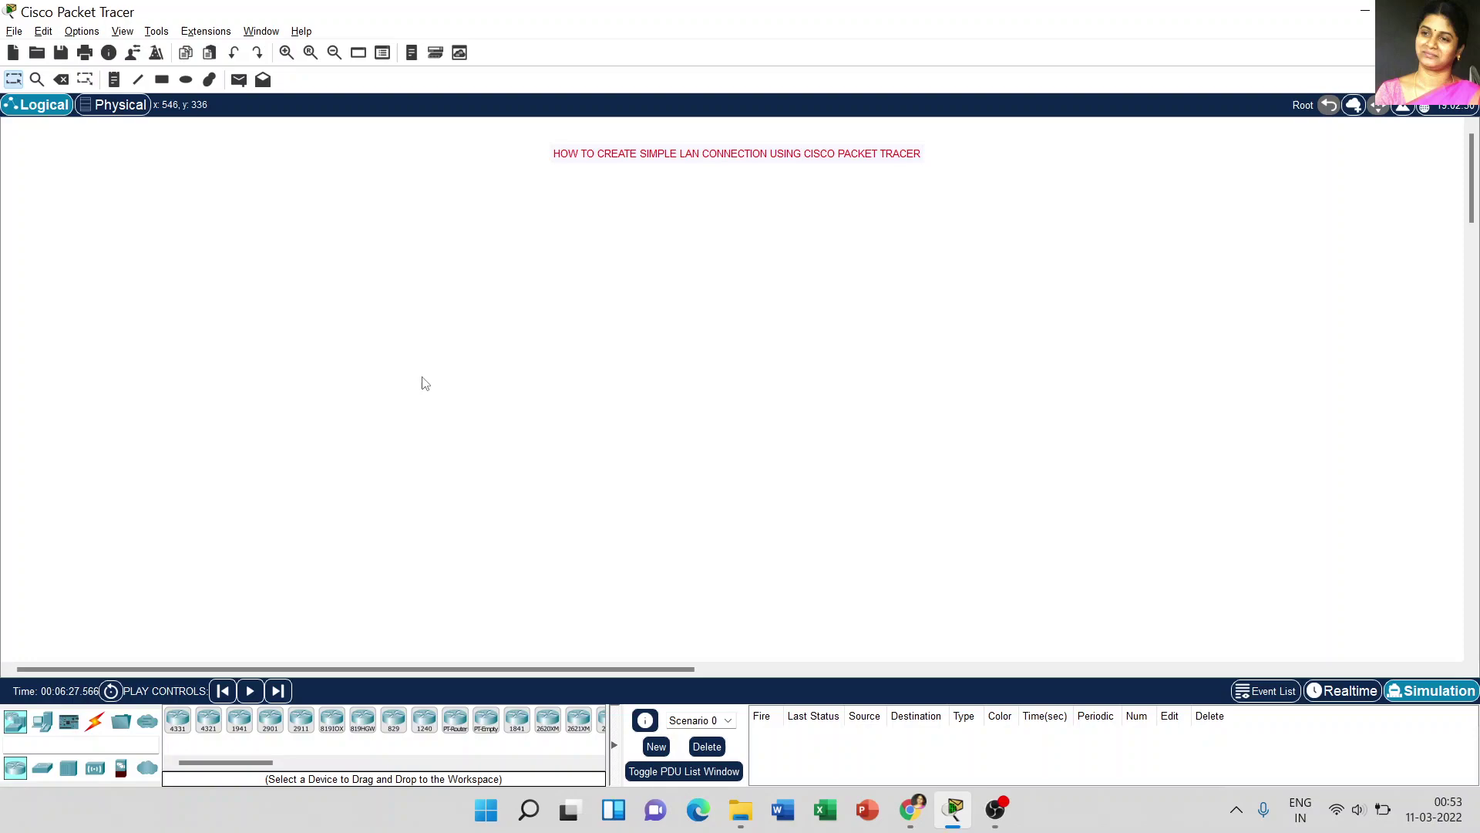
Place two PC-PT end devices side by side on the workspace
click(41, 726)
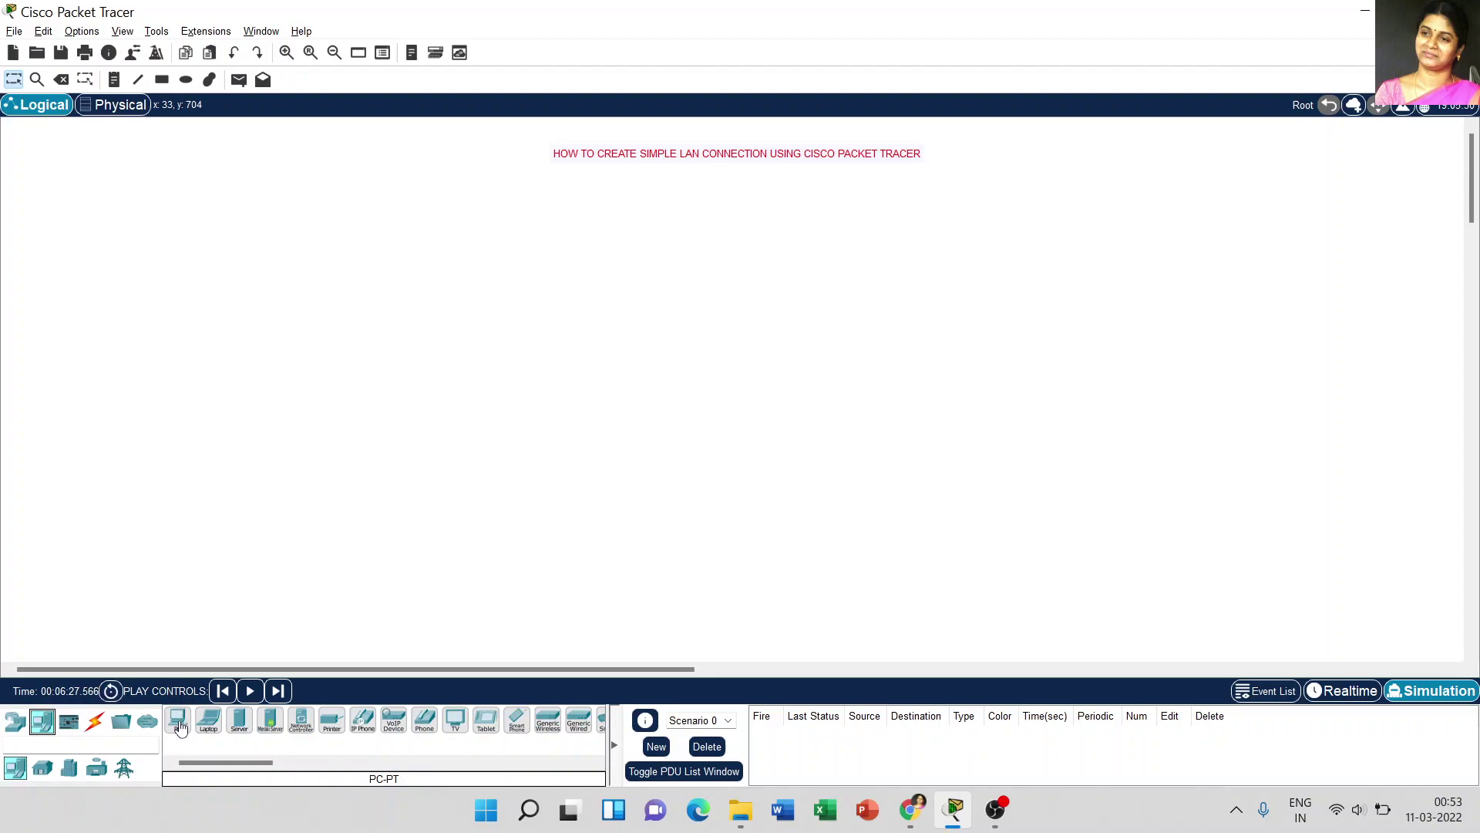
click(180, 728)
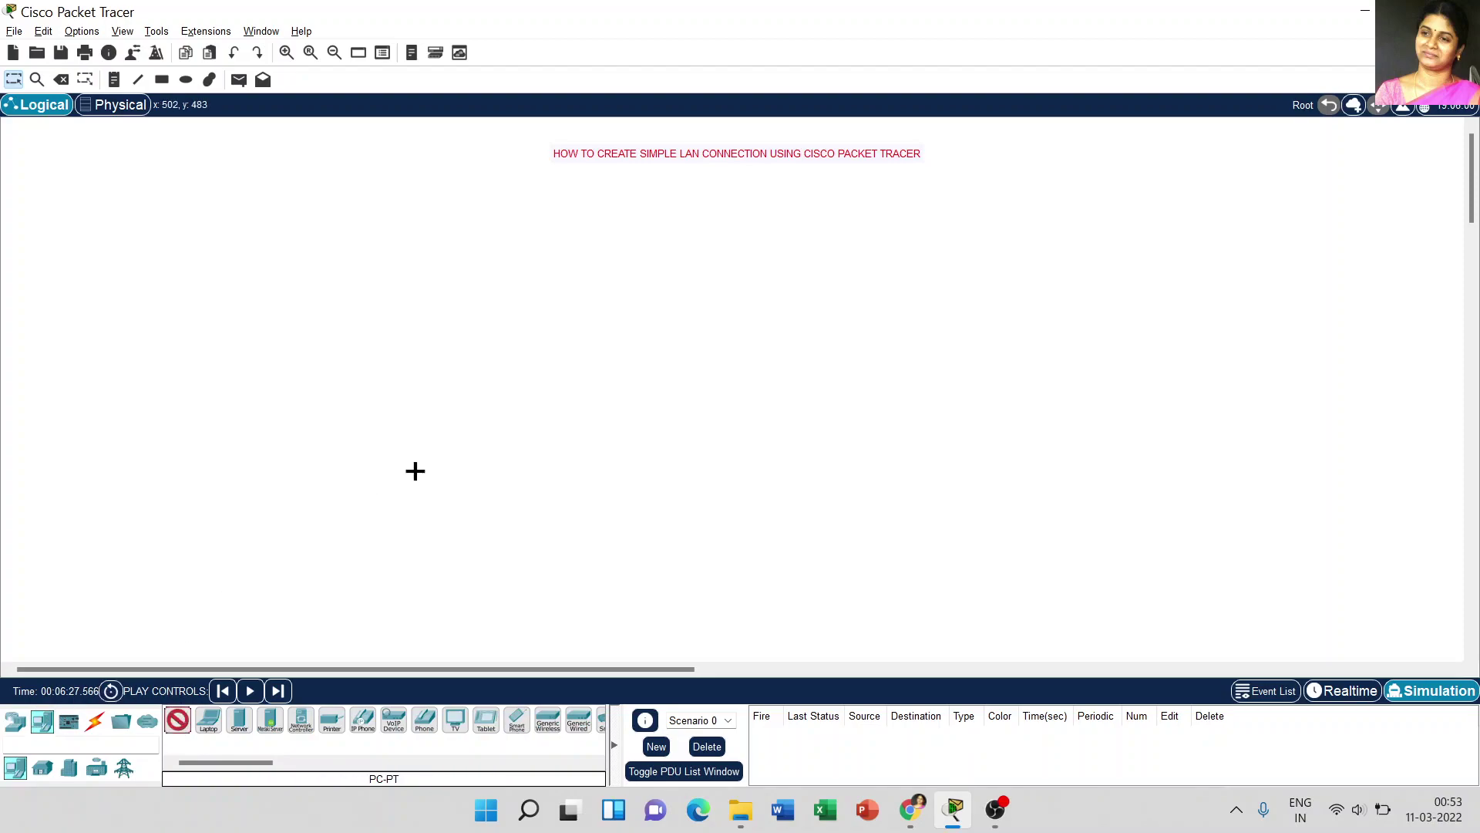
click(469, 409)
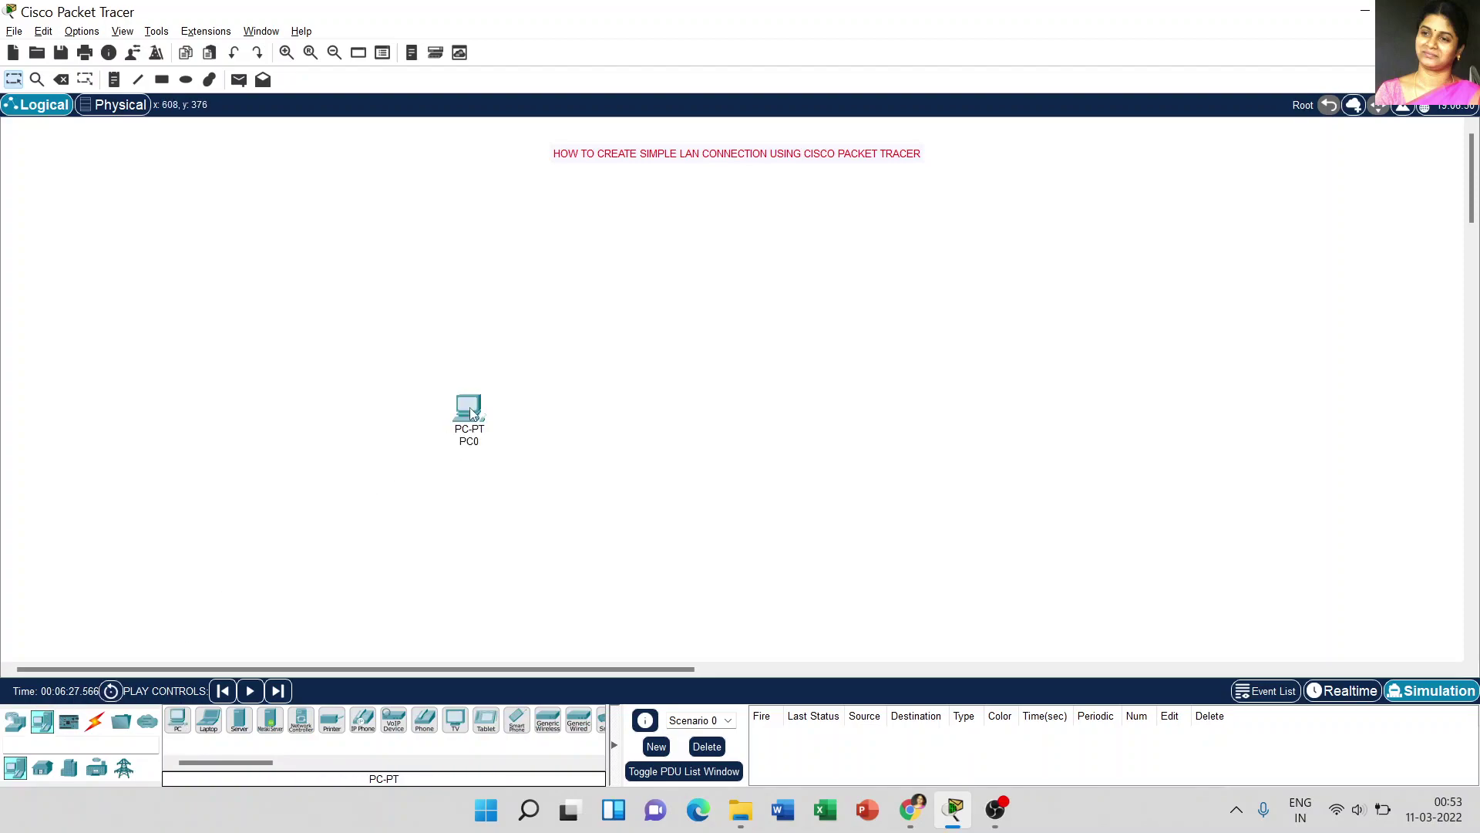
click(179, 722)
click(762, 408)
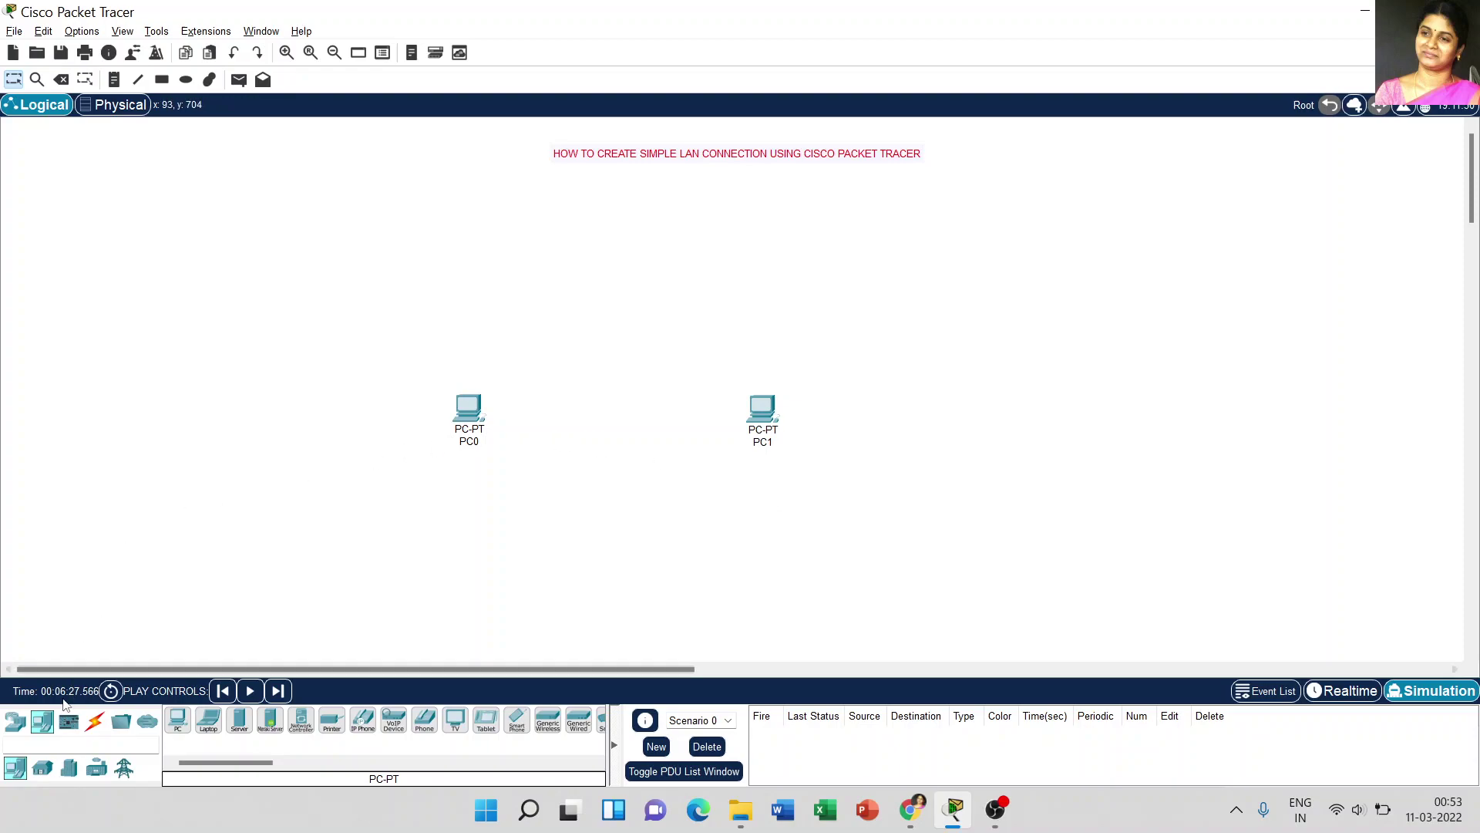
Add a 2960 switch above and between the two PCs
click(12, 730)
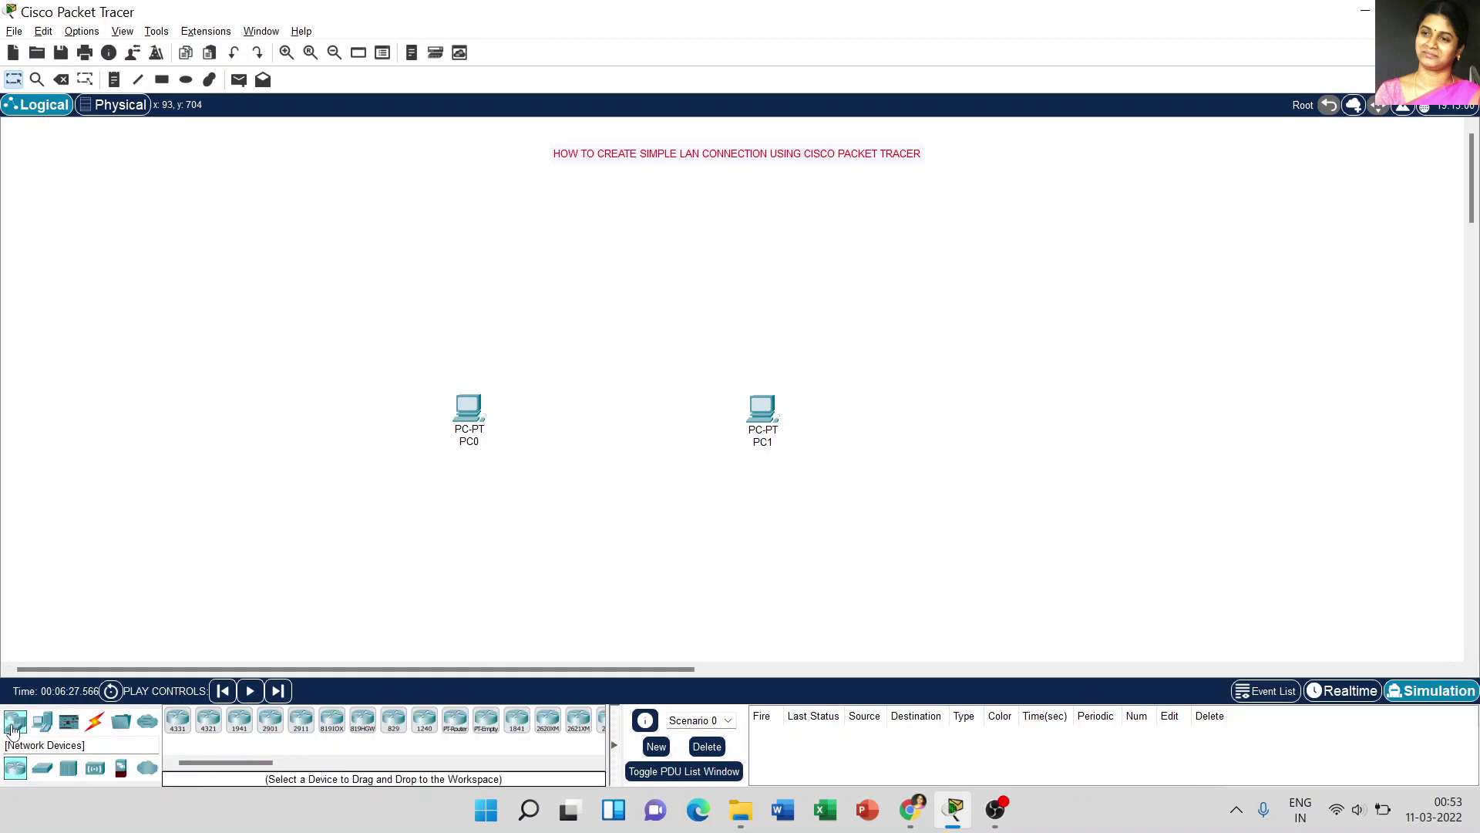
click(40, 768)
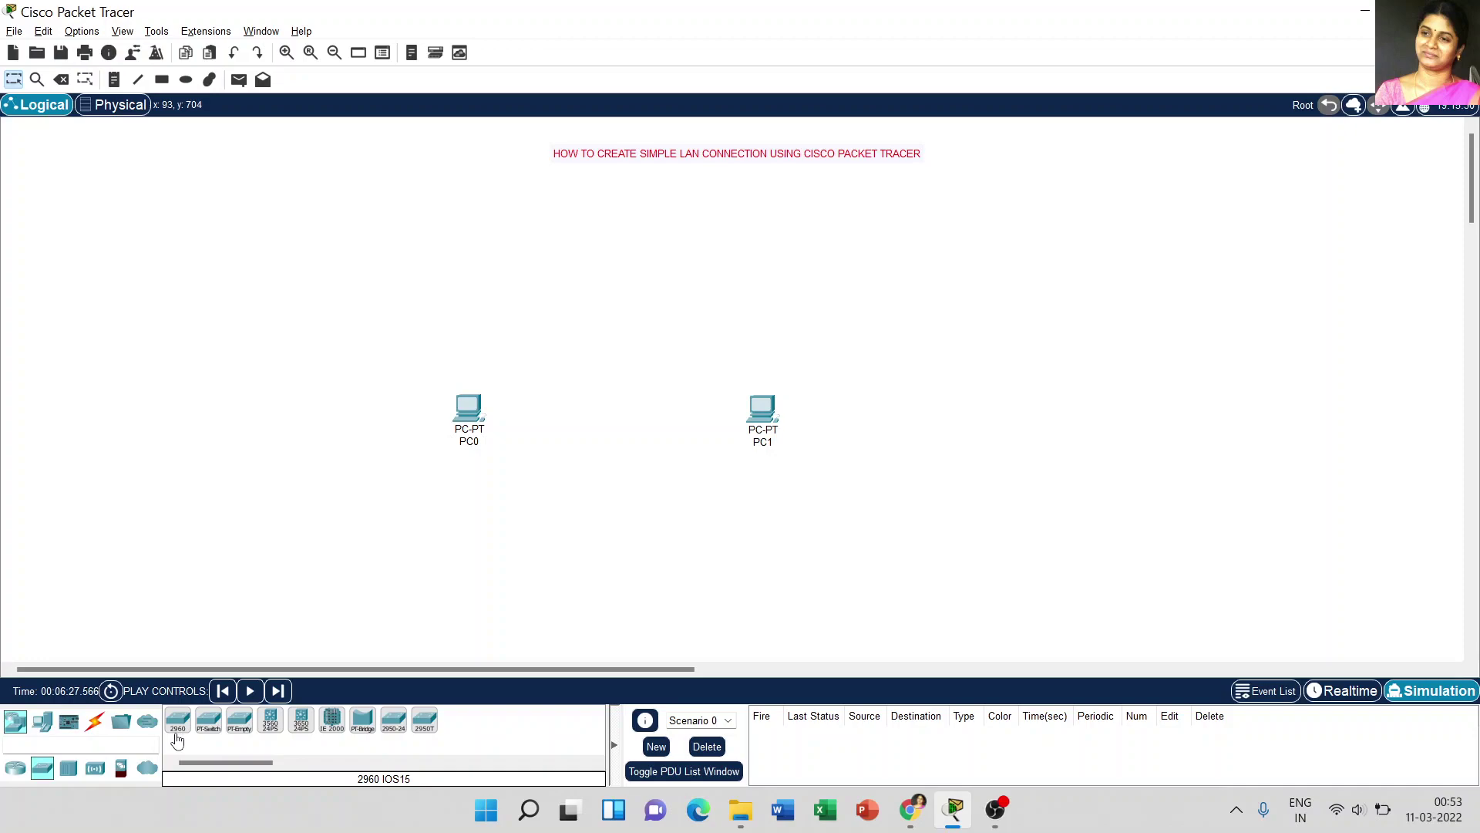
drag(177, 732, 614, 260)
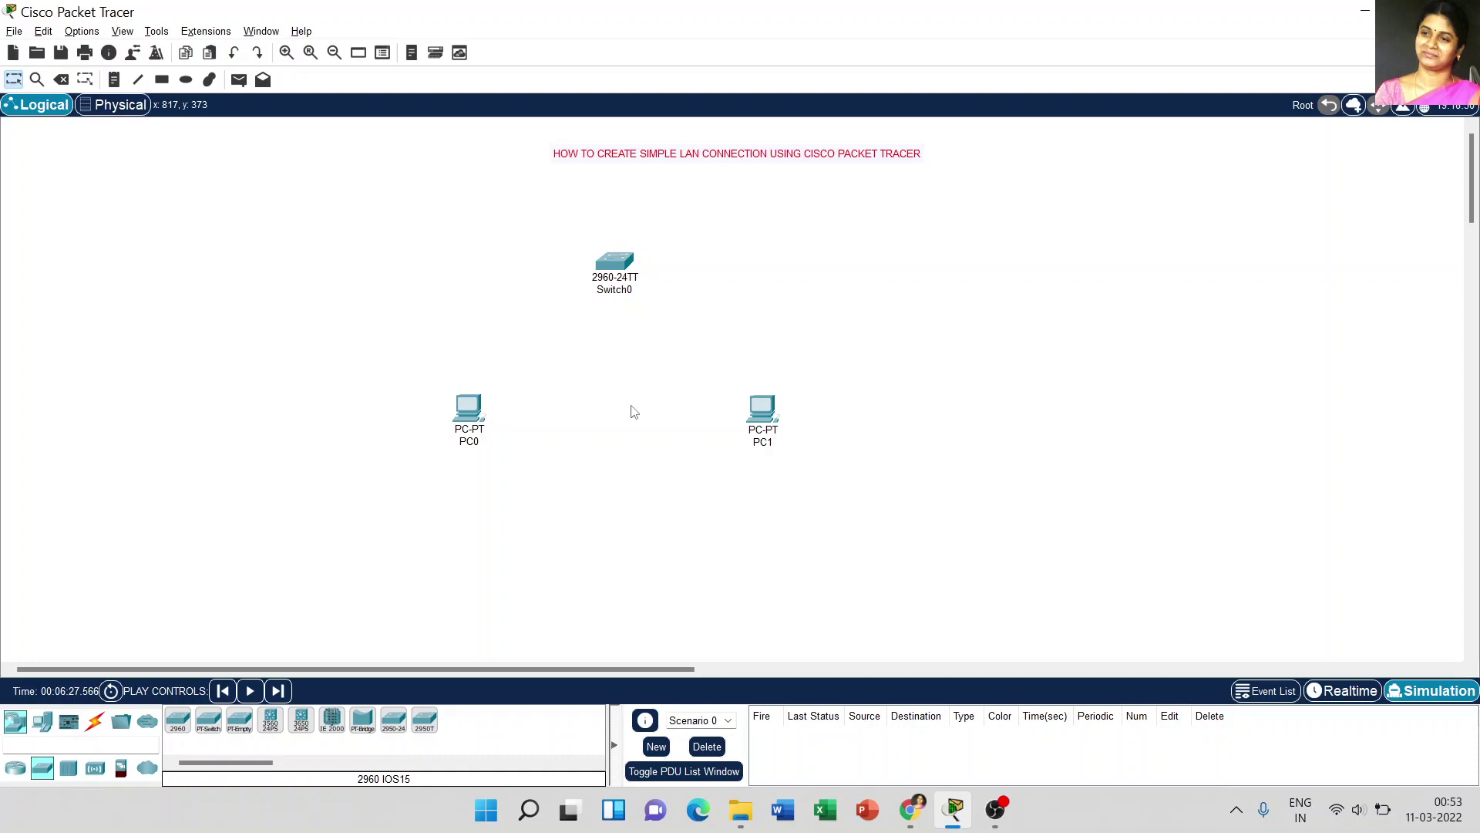
Change the PC labels from PC0 and PC1 to COMPUTER 1 and COMPUTER 2
click(476, 443)
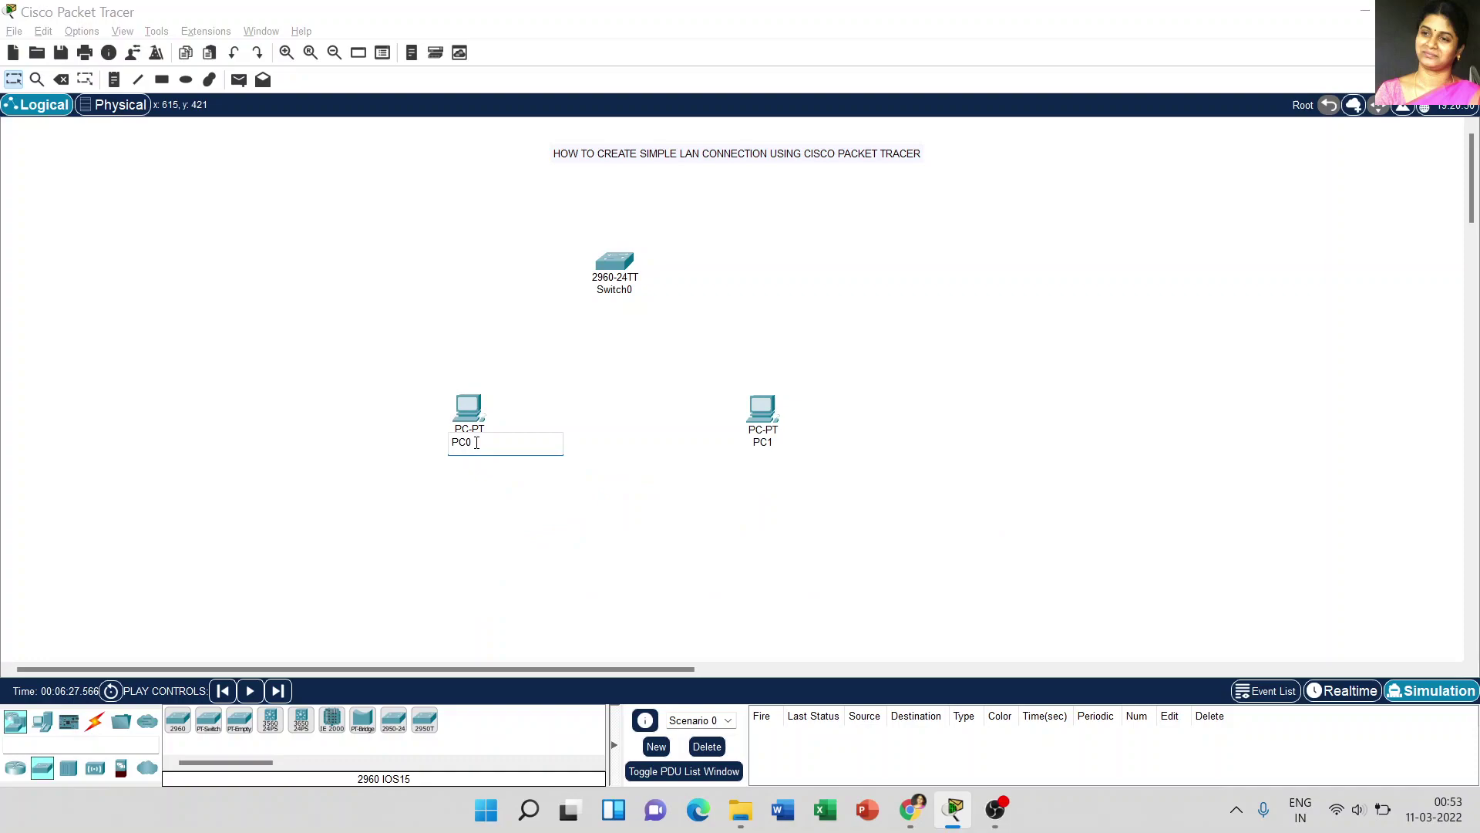
key(Delete)
key(Delete)
text(COMPUTER)
click(767, 442)
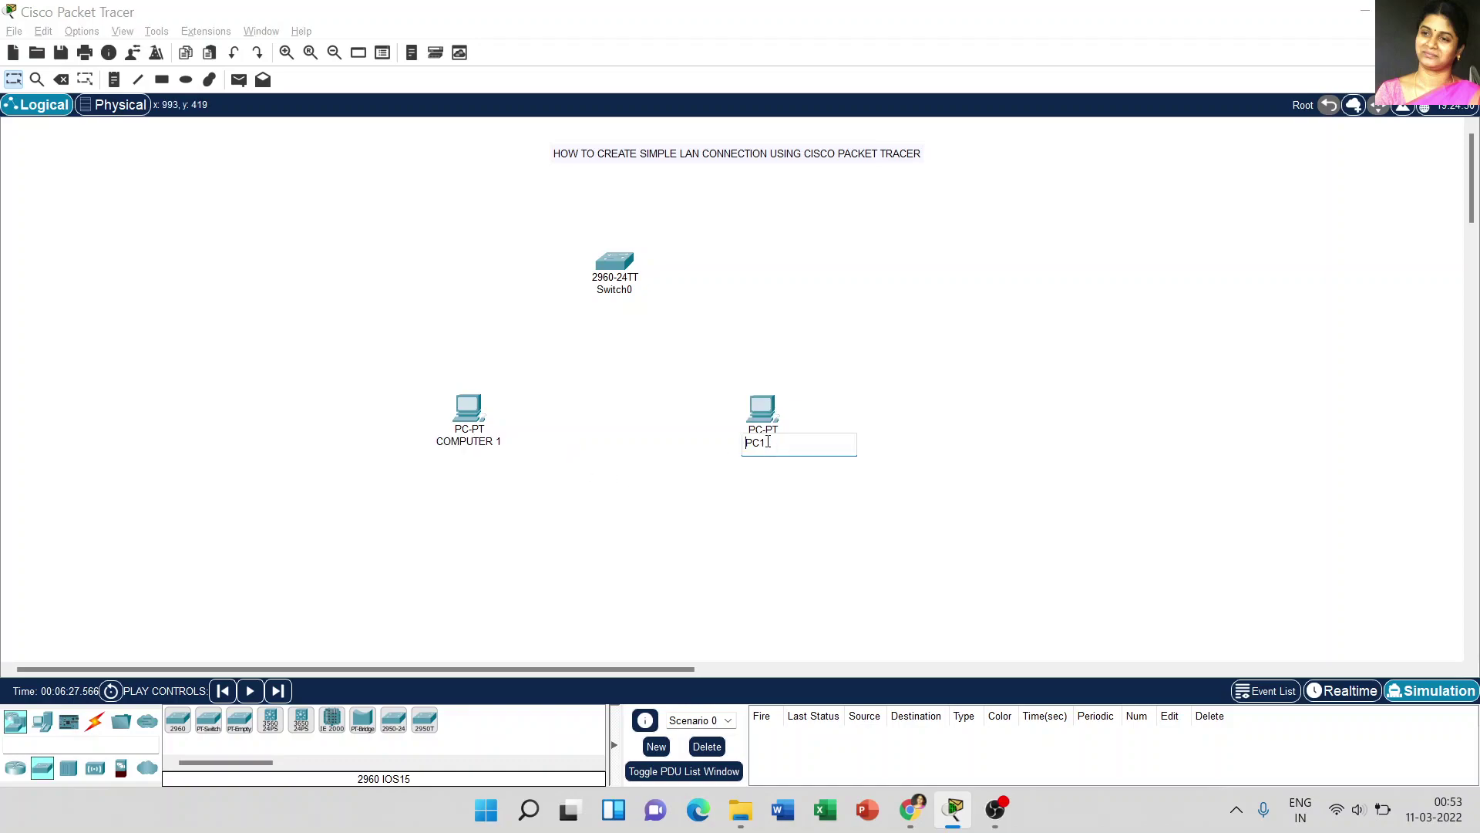
key(Delete)
key(Delete)
text(COMPUTER 2)
key(Return)
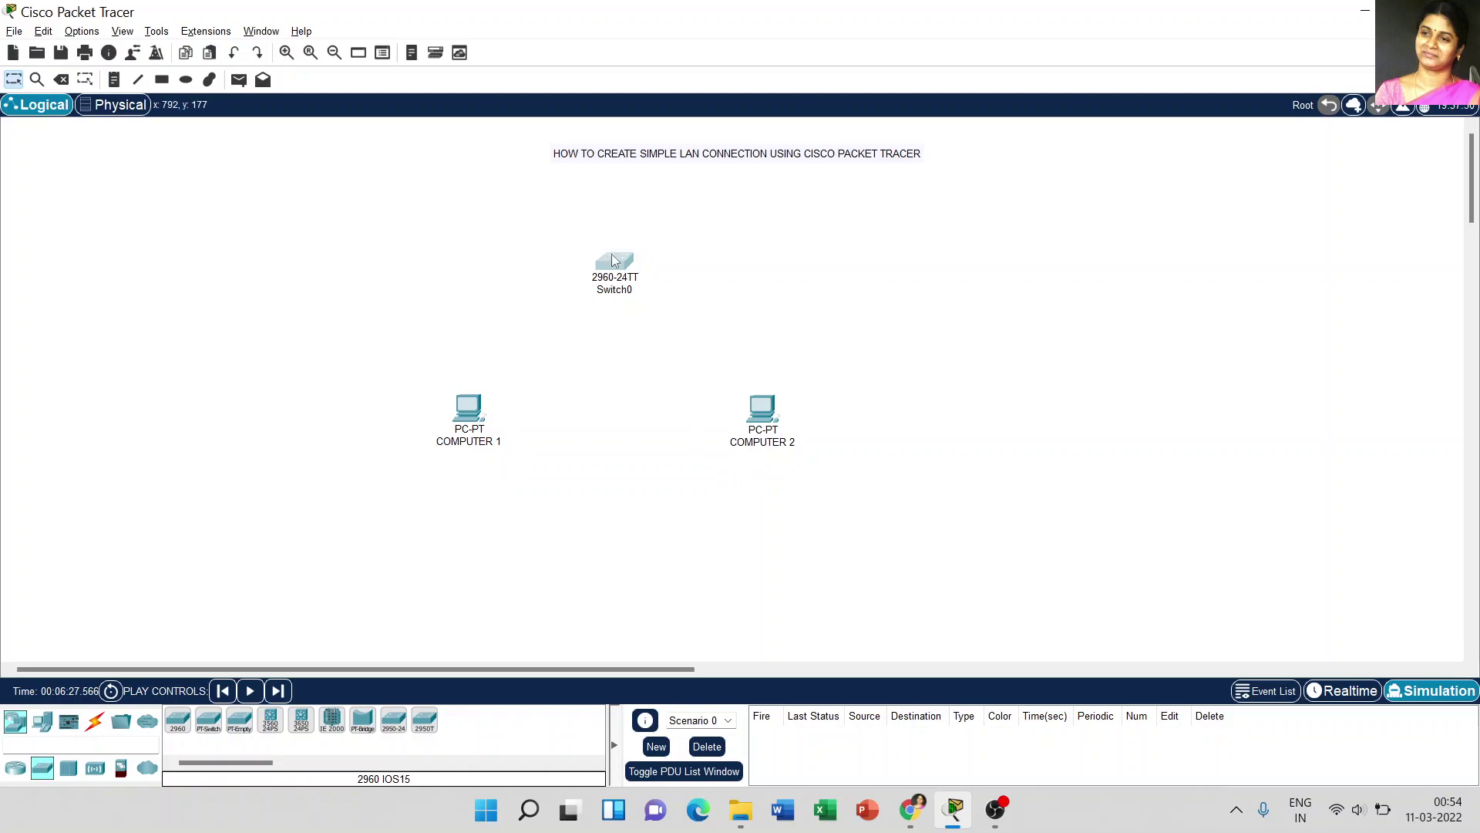
Link COMPUTER 1's FastEthernet0 to Switch0 FastEthernet0/1 with a copper straight-through cable
drag(611, 256, 618, 260)
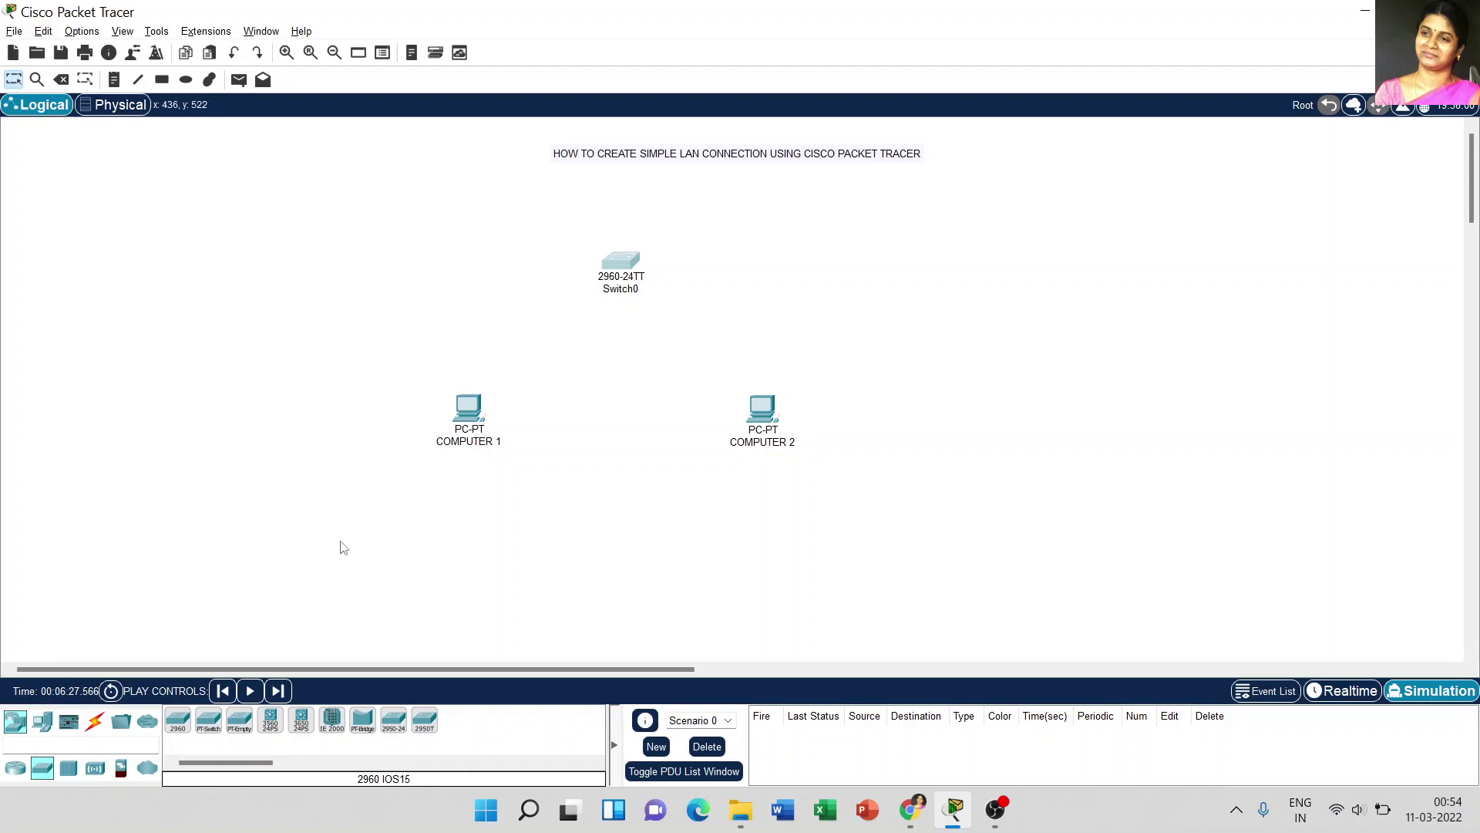
click(93, 722)
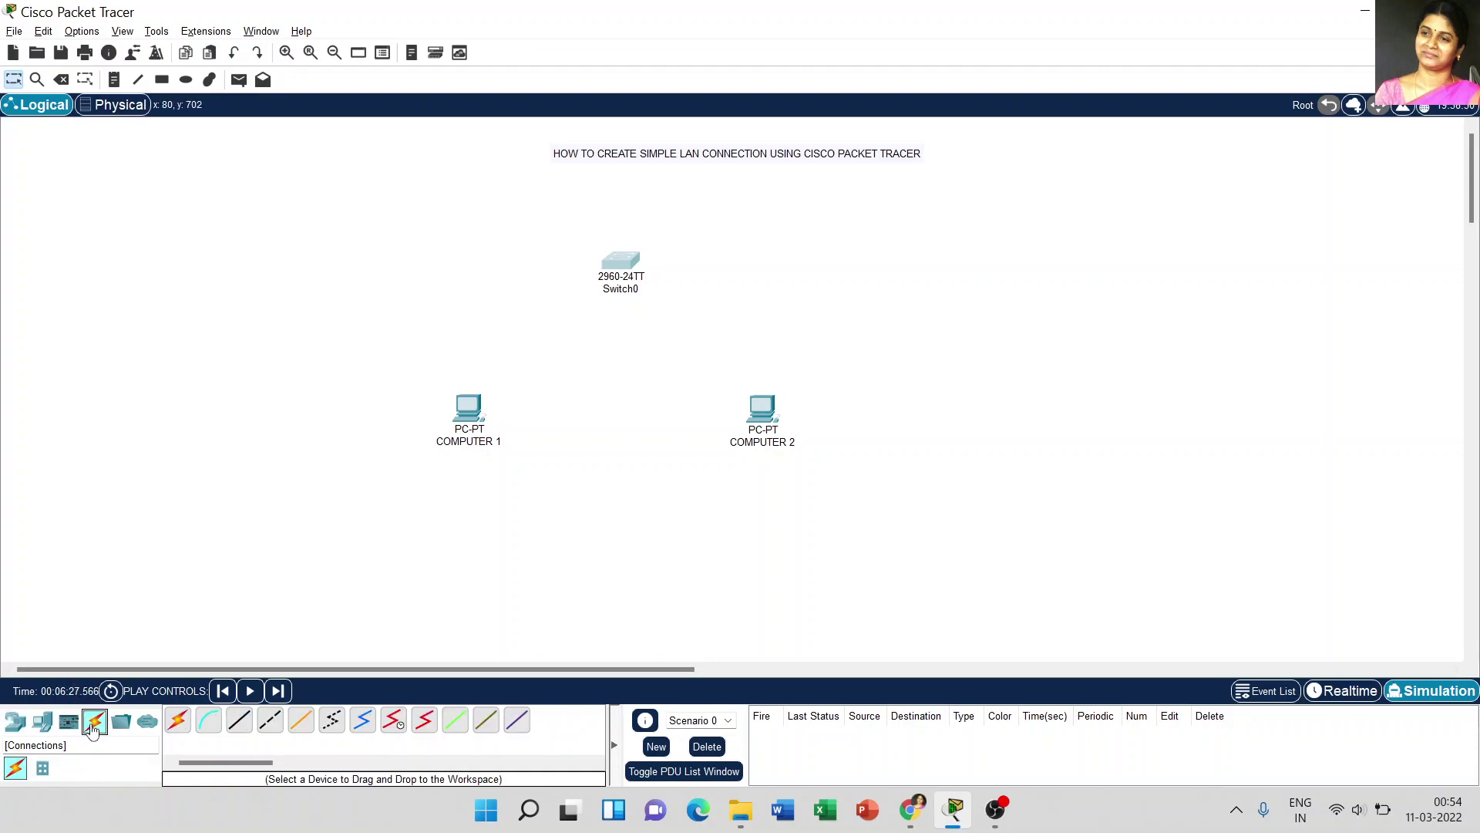
click(238, 727)
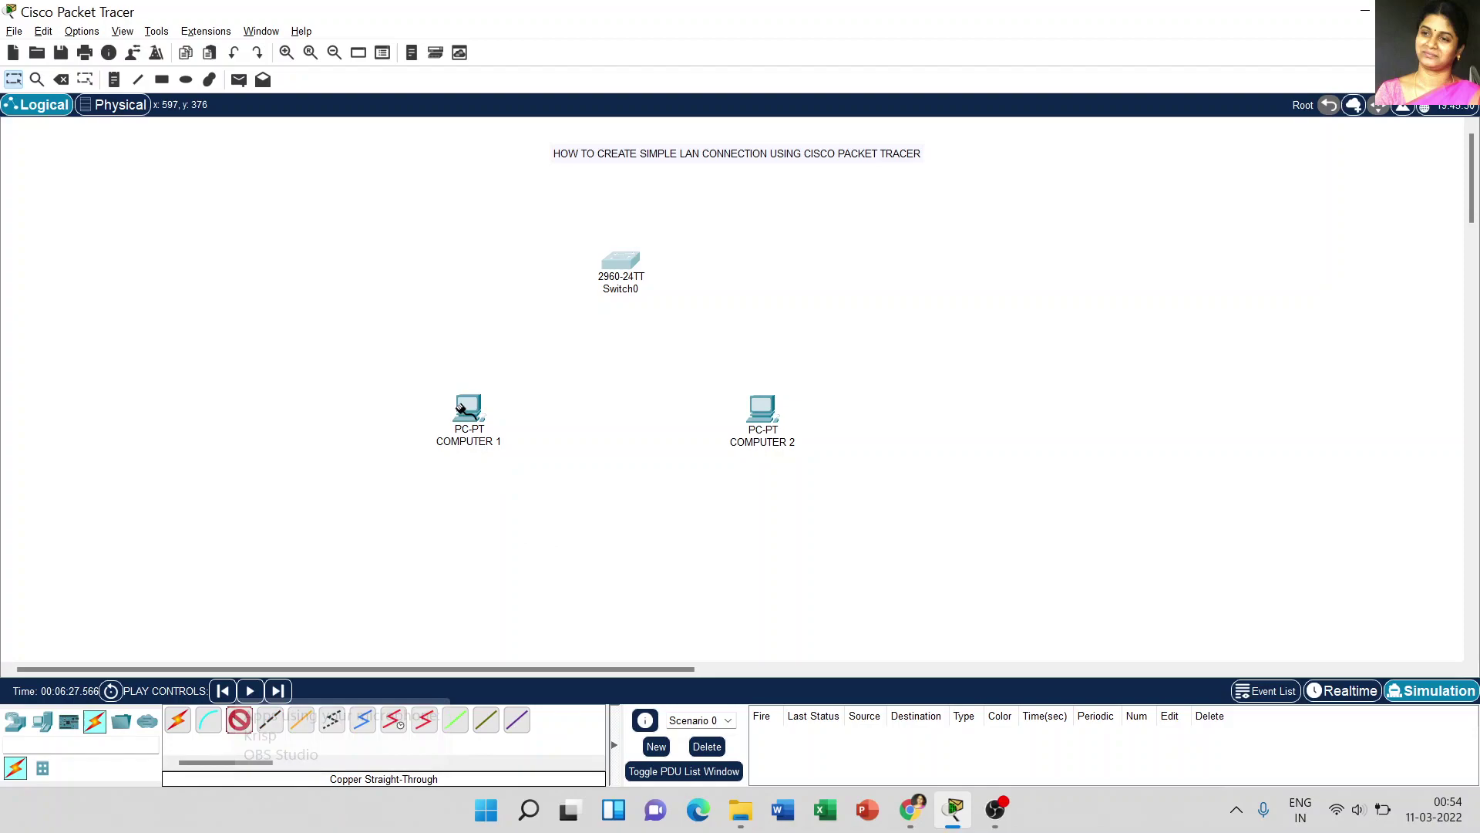
click(473, 404)
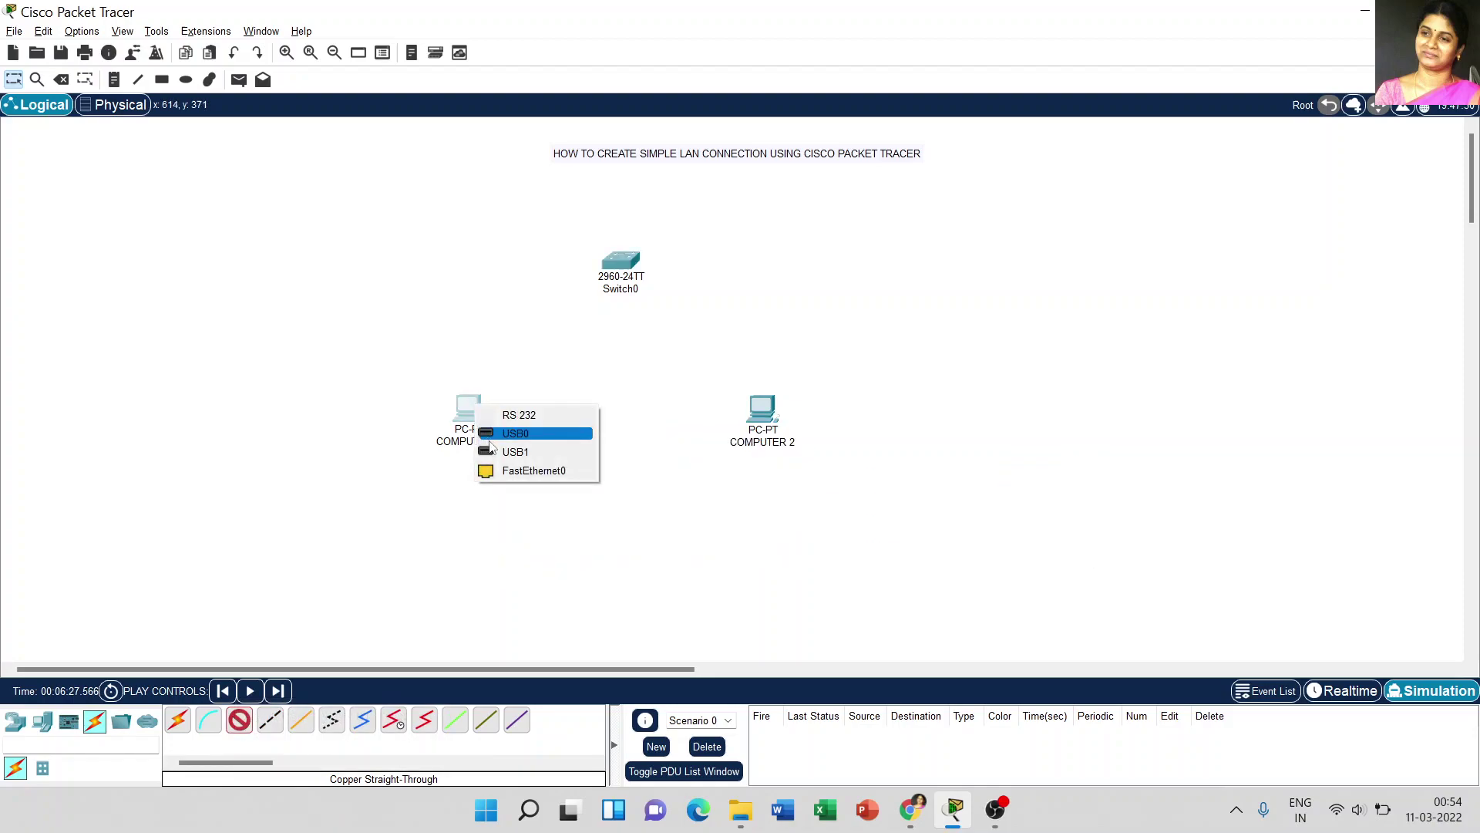
click(509, 471)
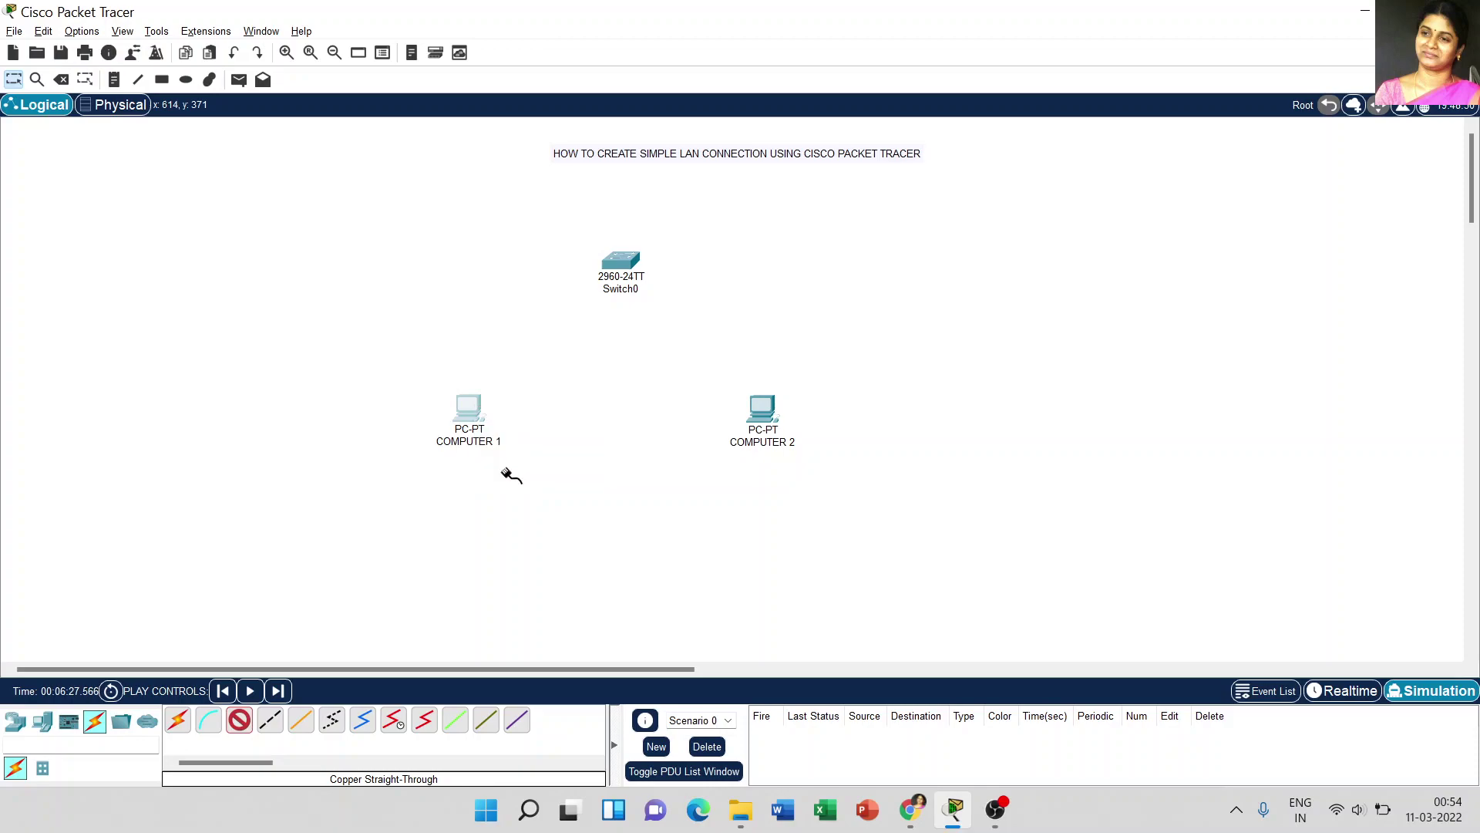
click(616, 263)
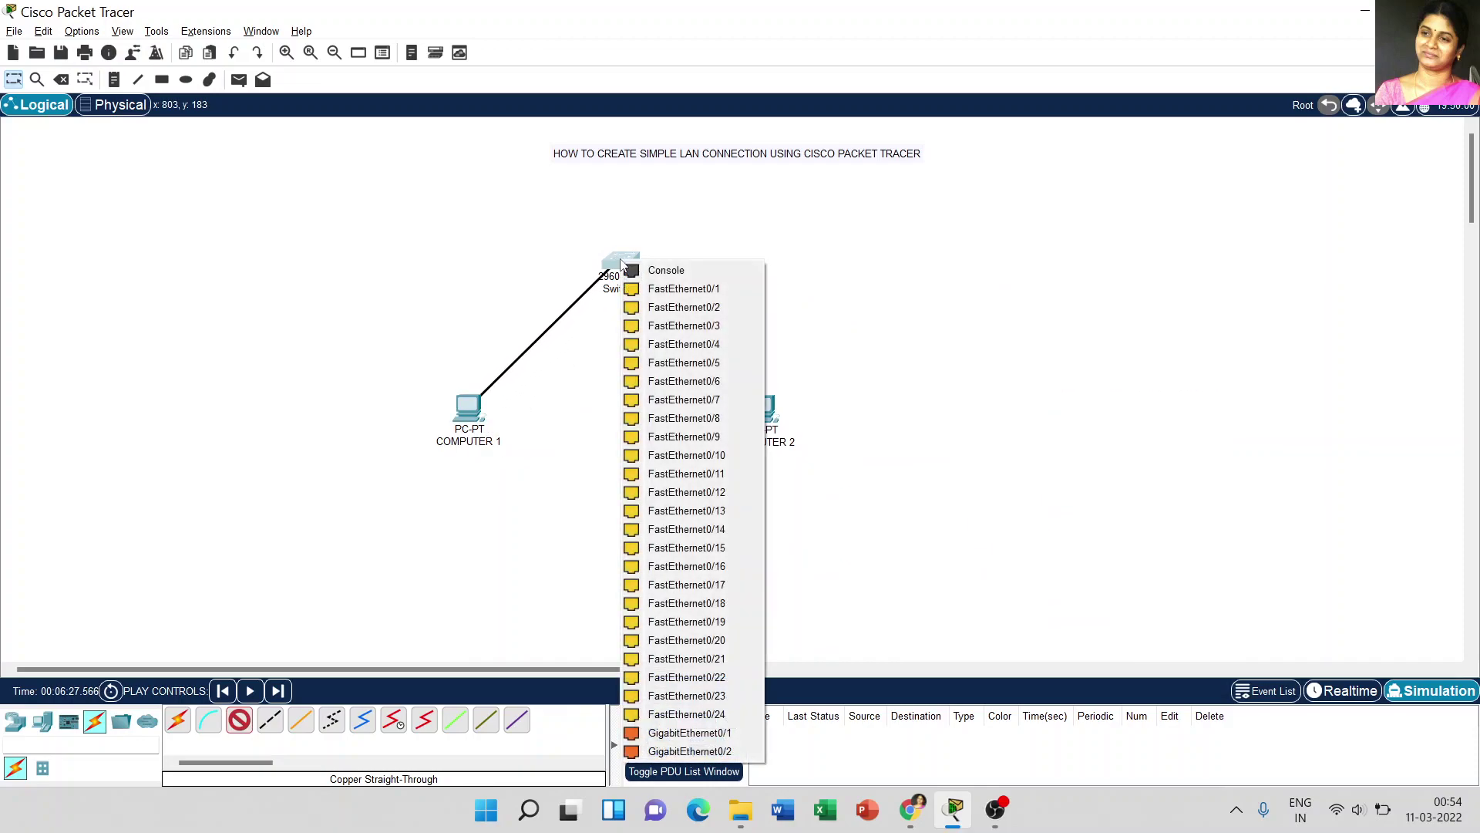
click(651, 289)
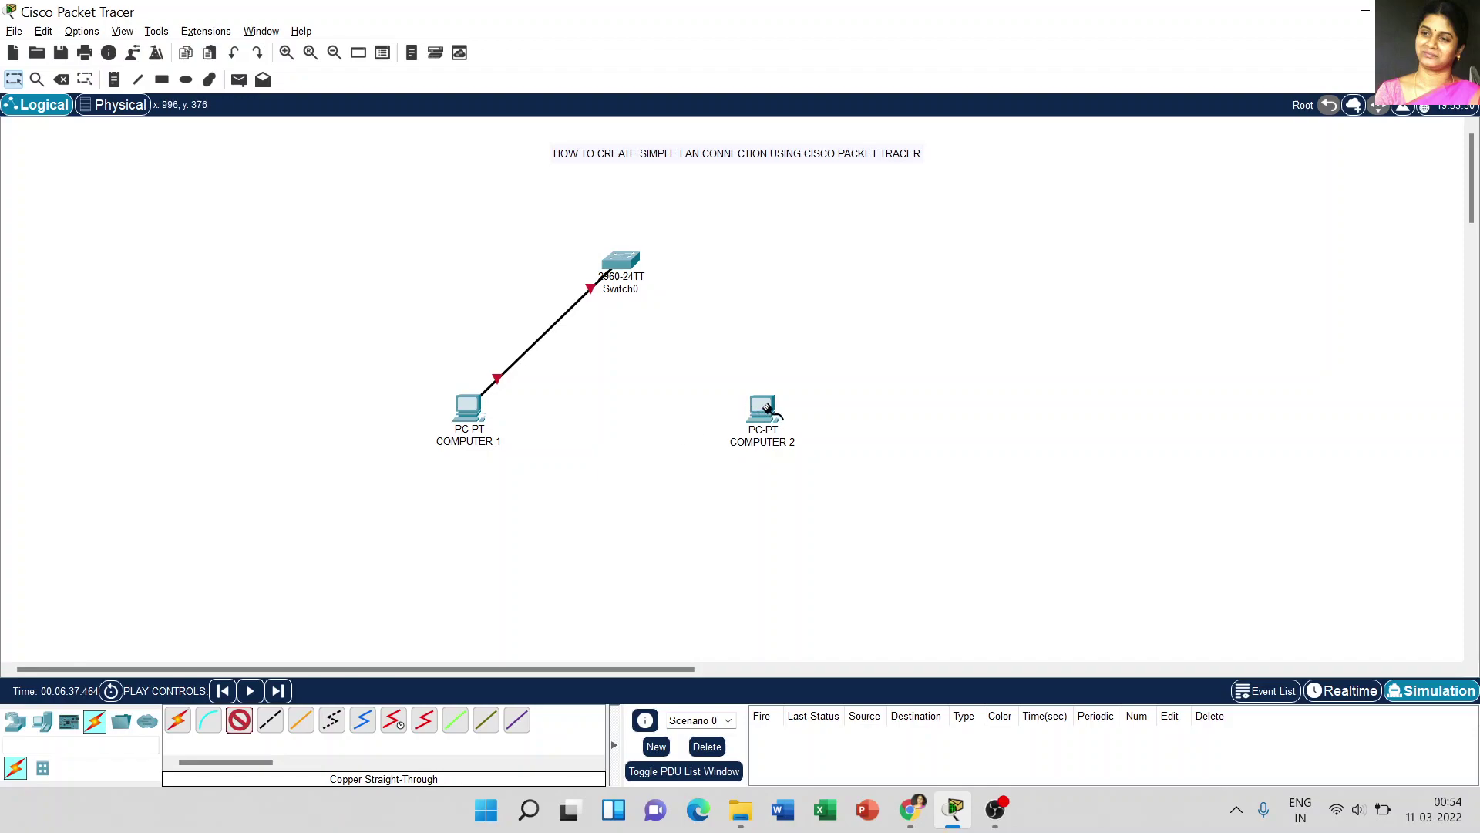
Link COMPUTER 2's FastEthernet0 to Switch0 FastEthernet0/2 with a copper straight-through cable
click(770, 413)
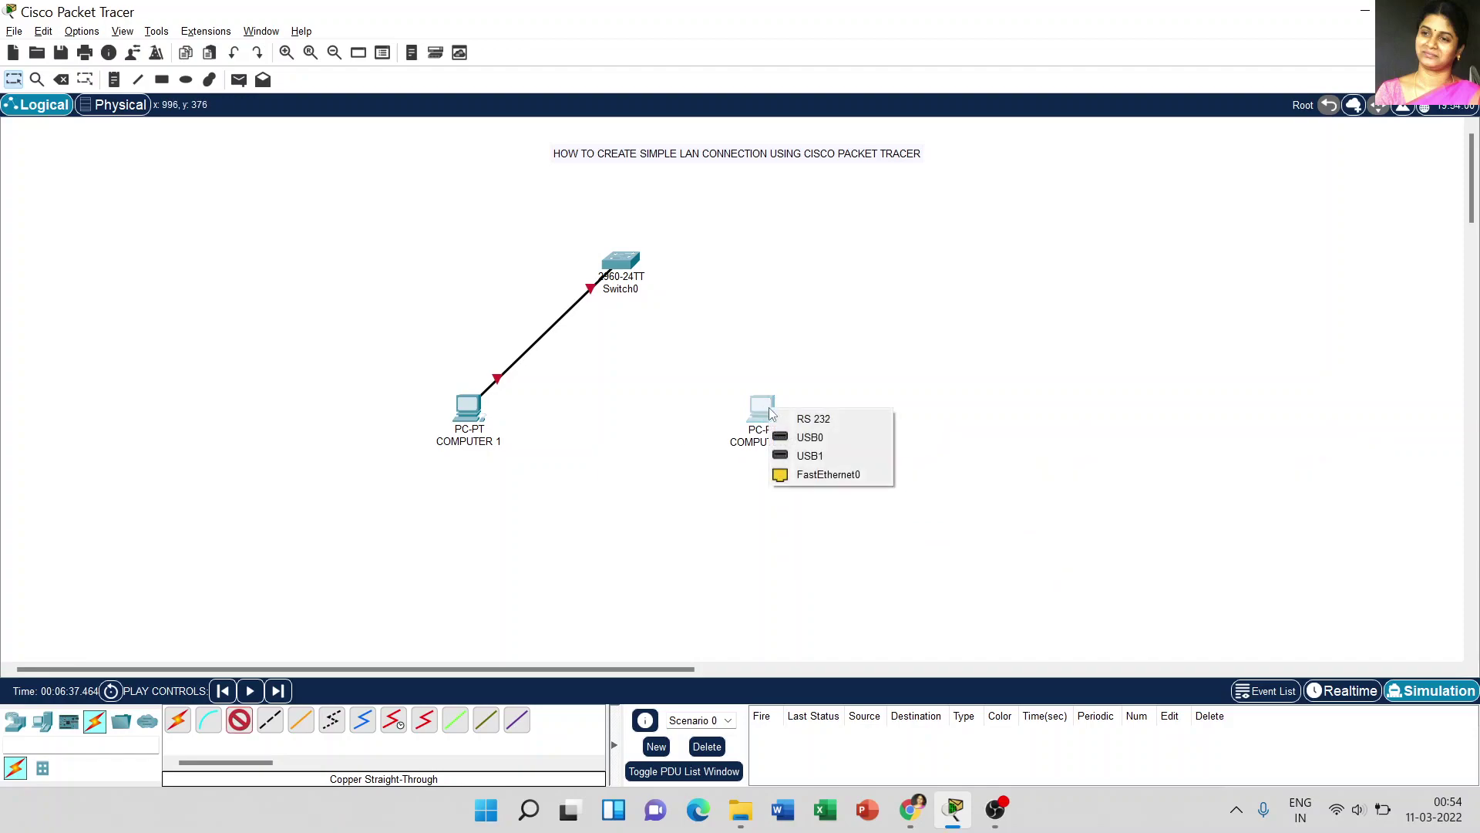
click(823, 475)
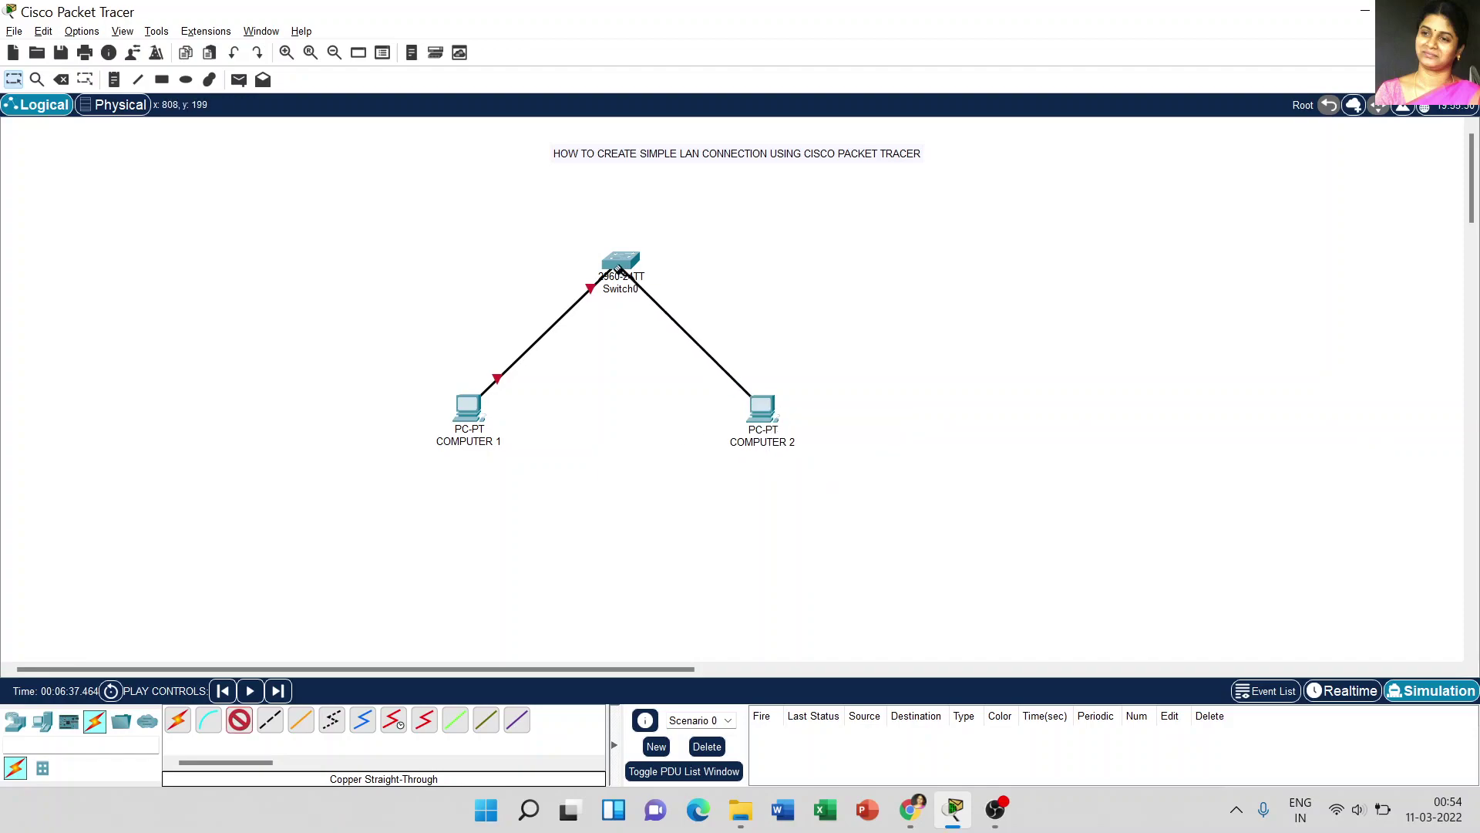
click(632, 265)
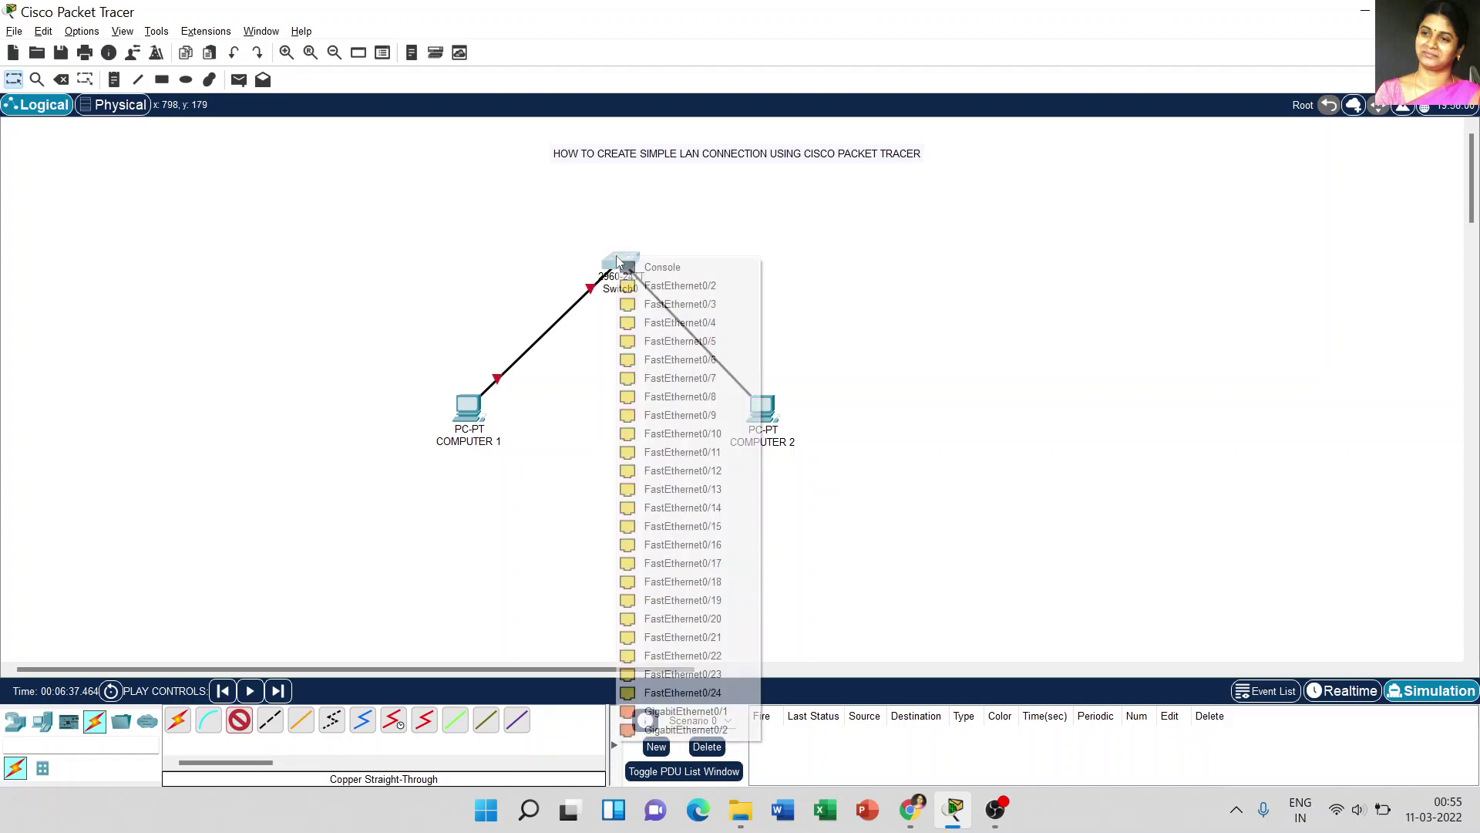
click(661, 291)
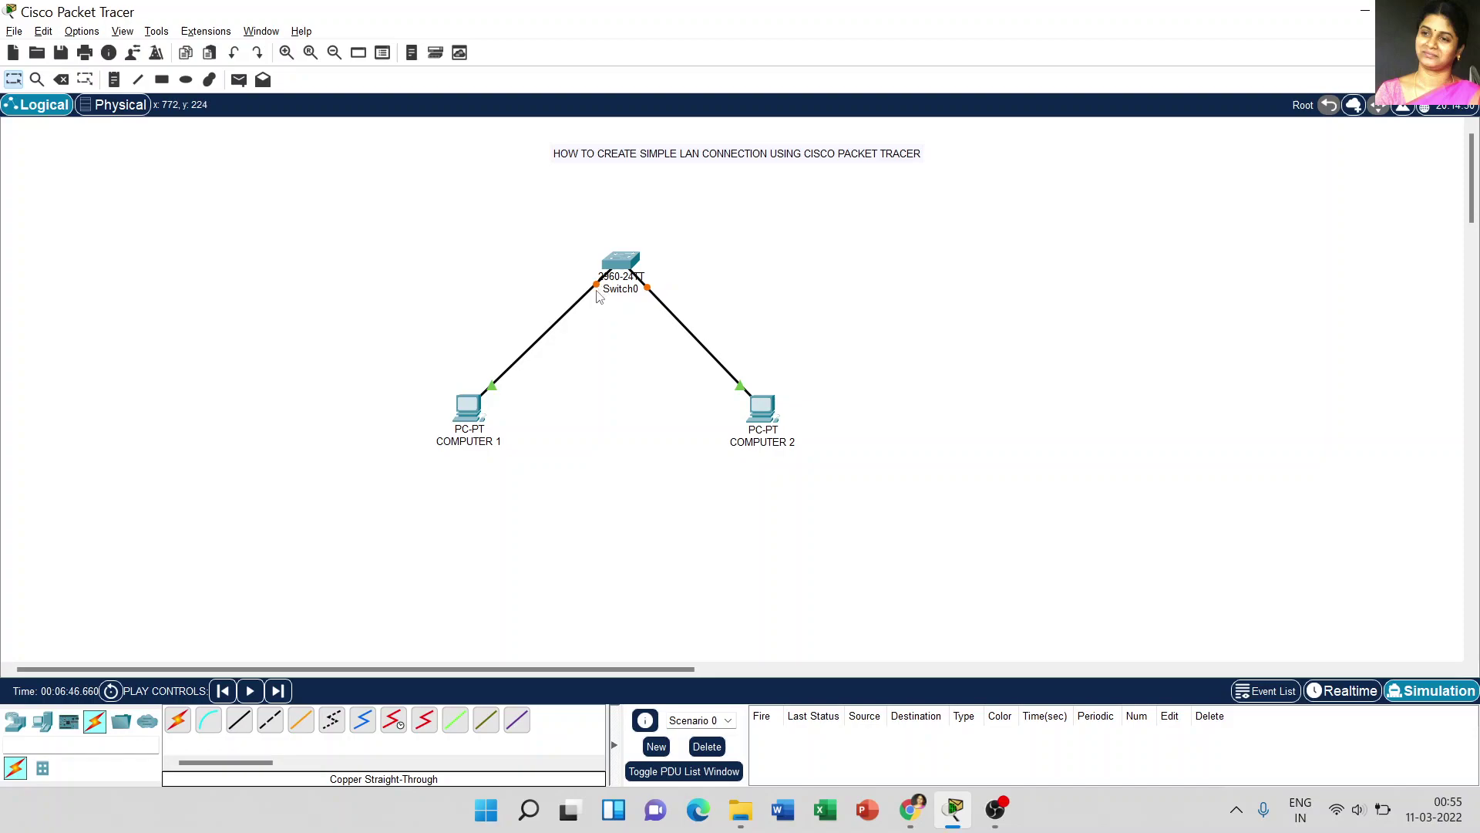
Open COMPUTER 1's window, move it aside, browse Config and Programming, and settle on Desktop
mouse_move(598, 297)
click(469, 415)
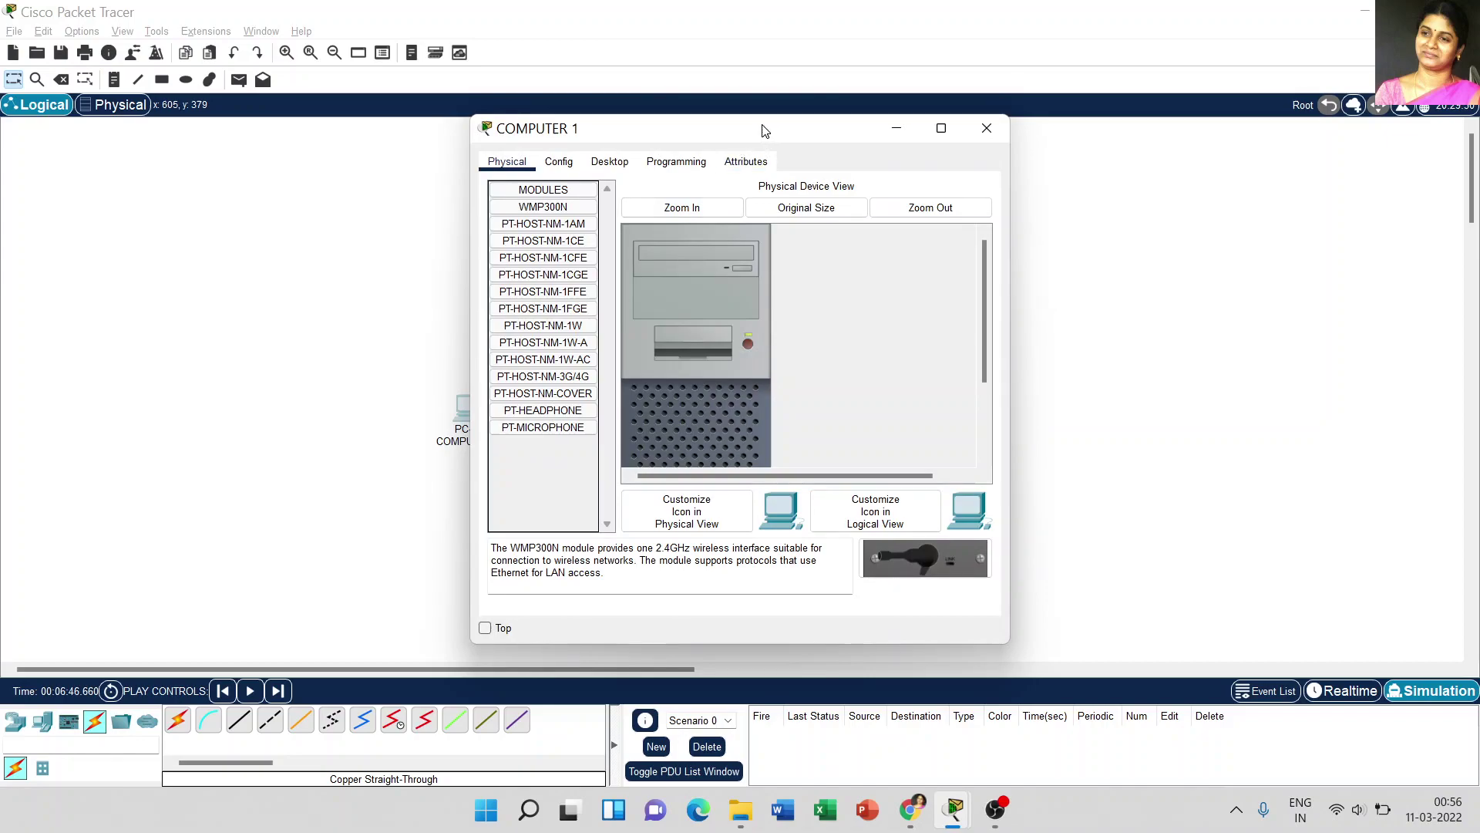
drag(763, 132, 970, 131)
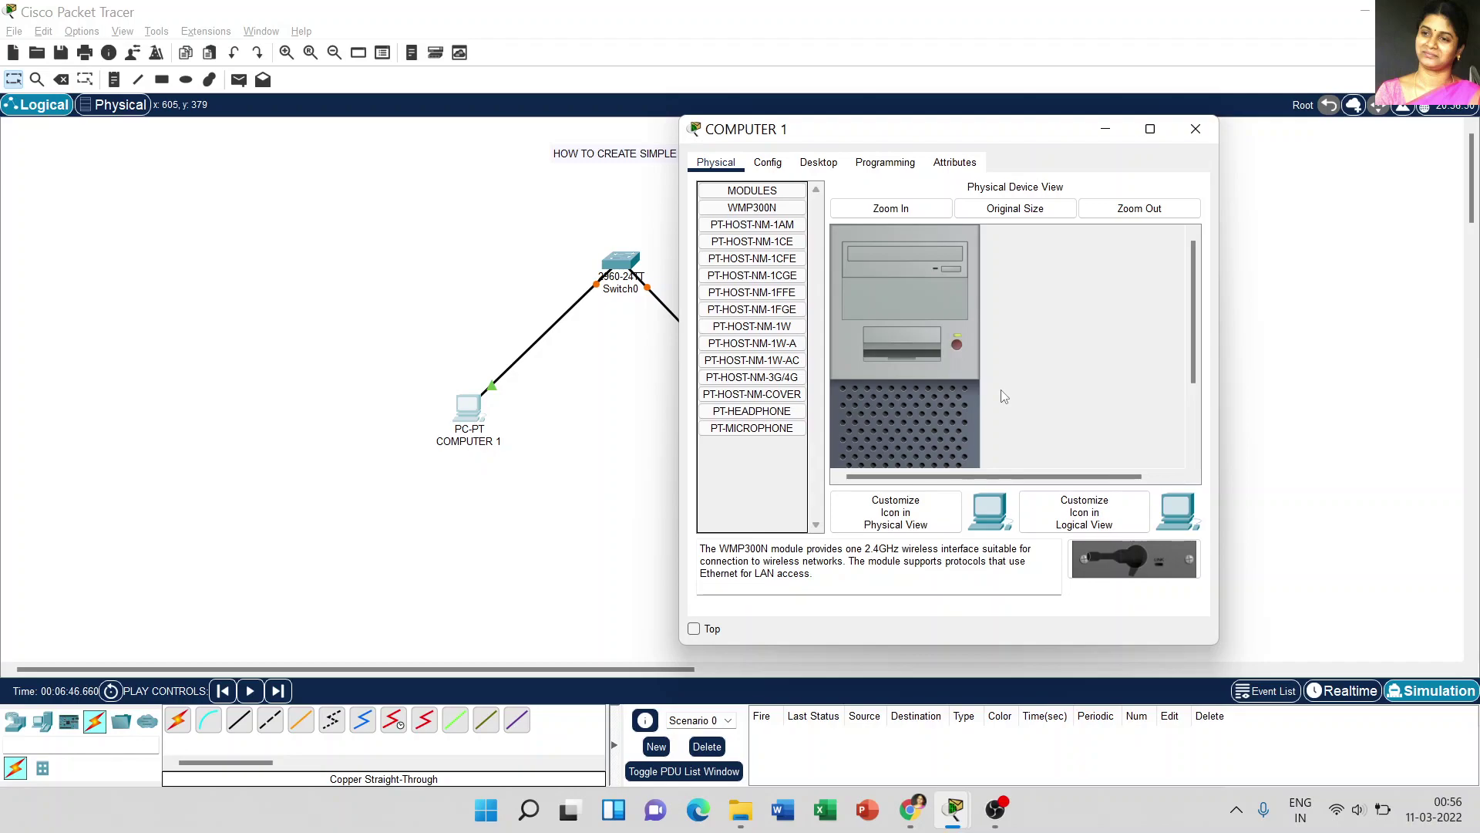
click(770, 164)
click(820, 164)
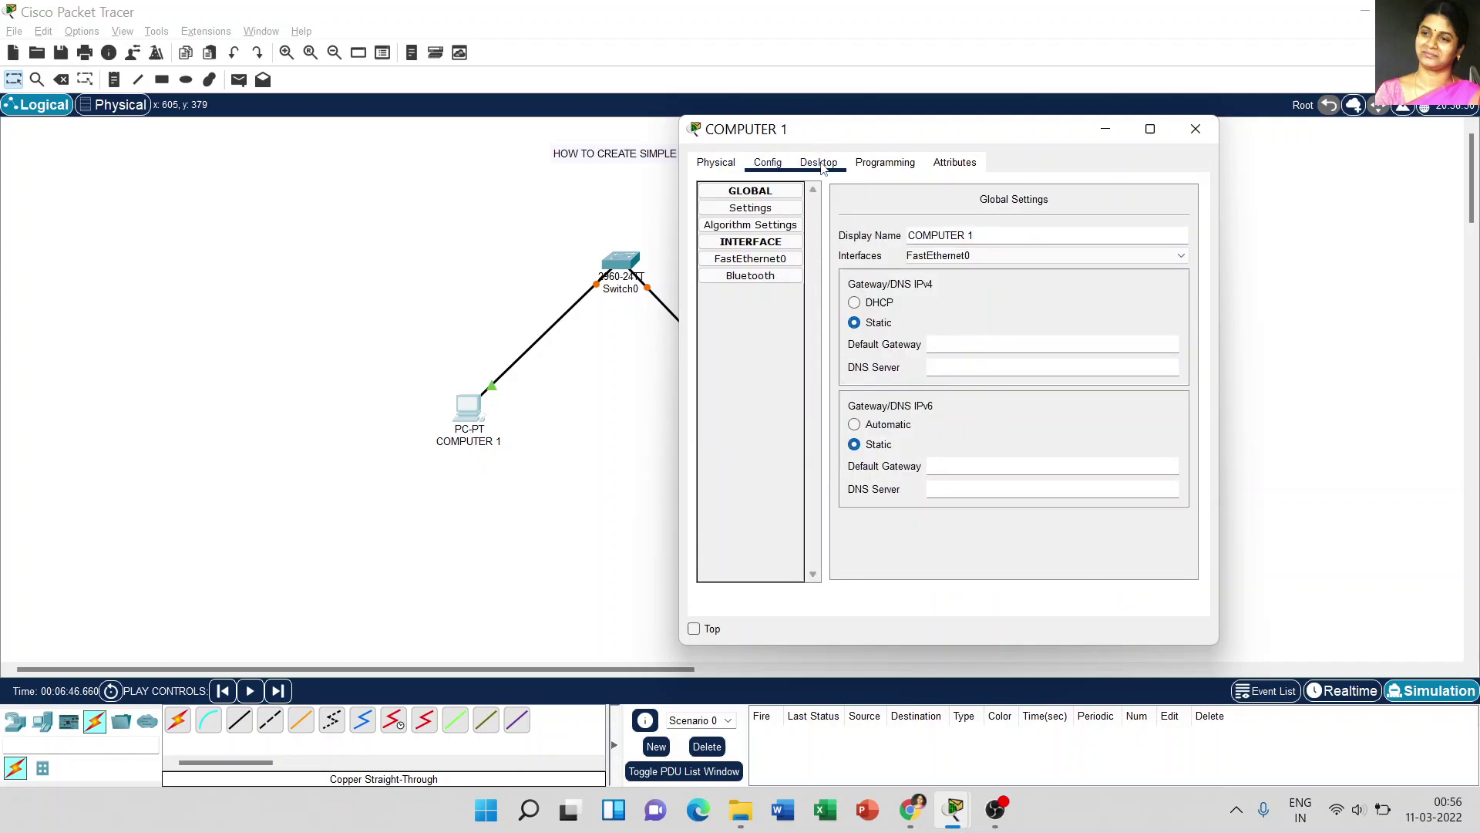
click(887, 166)
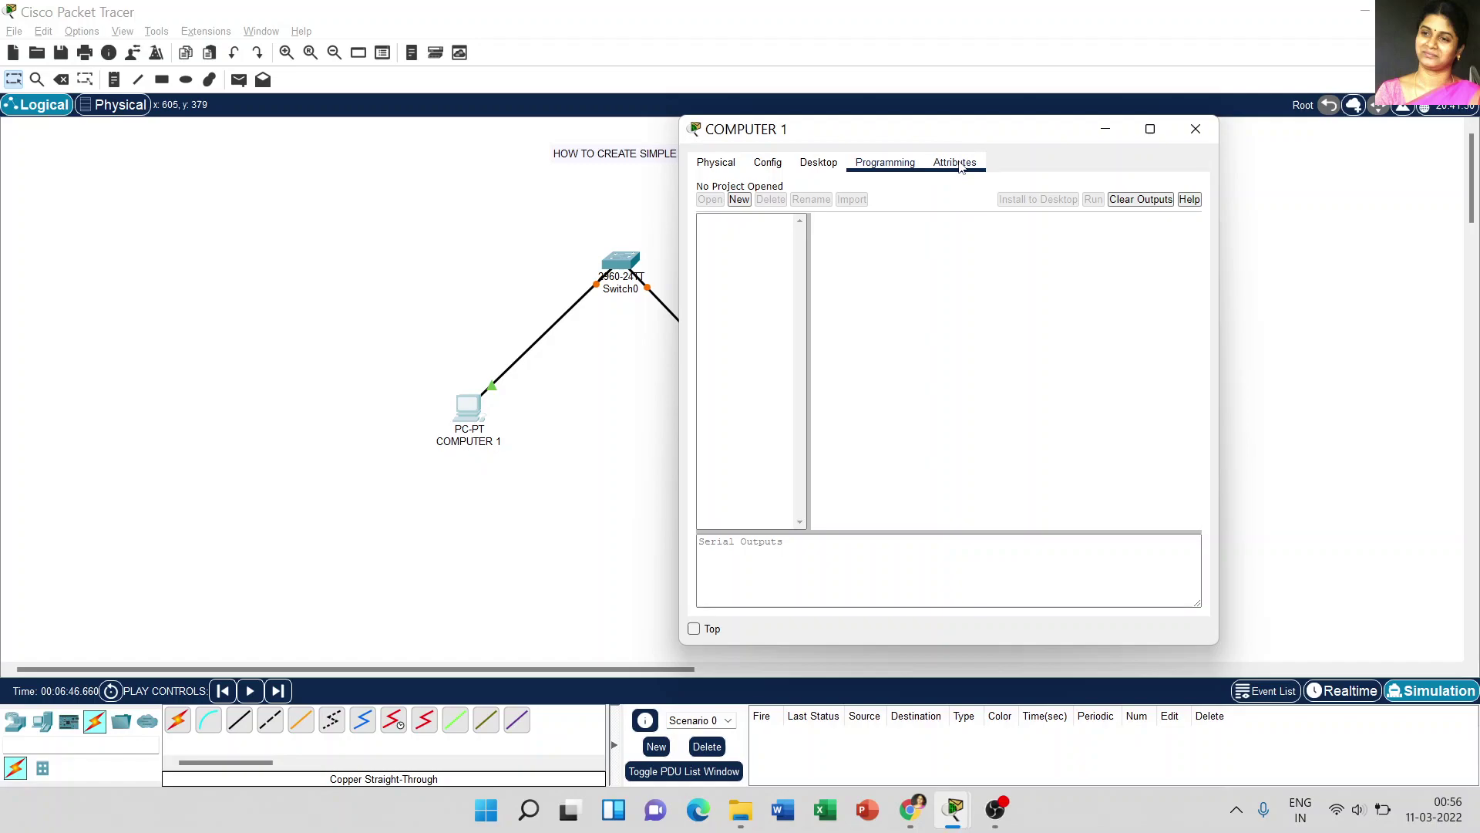
click(814, 164)
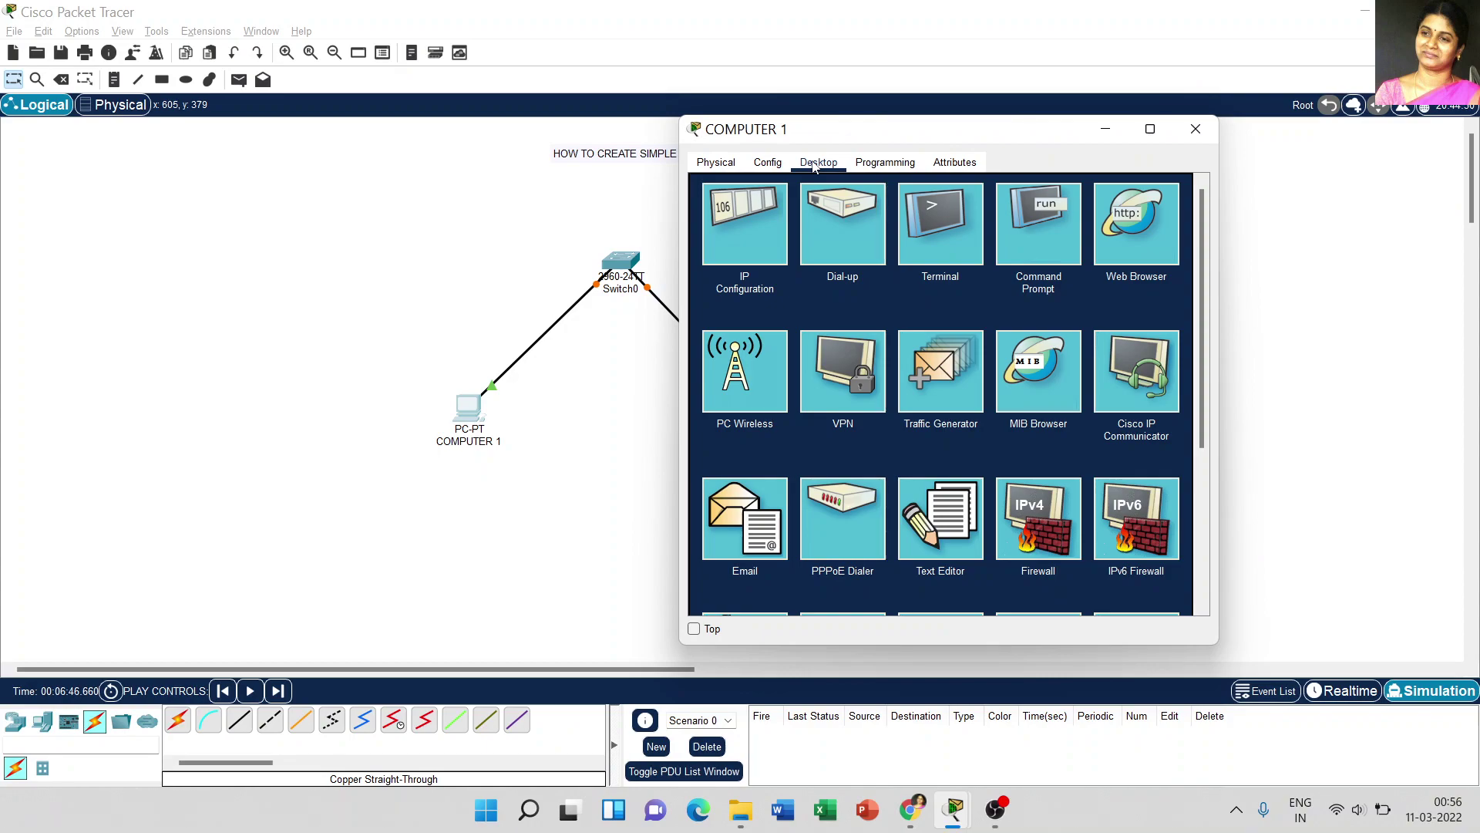
Set COMPUTER 1's IPv4 address to 10.1.1.1 with subnet mask 255.0.0.0, then close its window
click(752, 243)
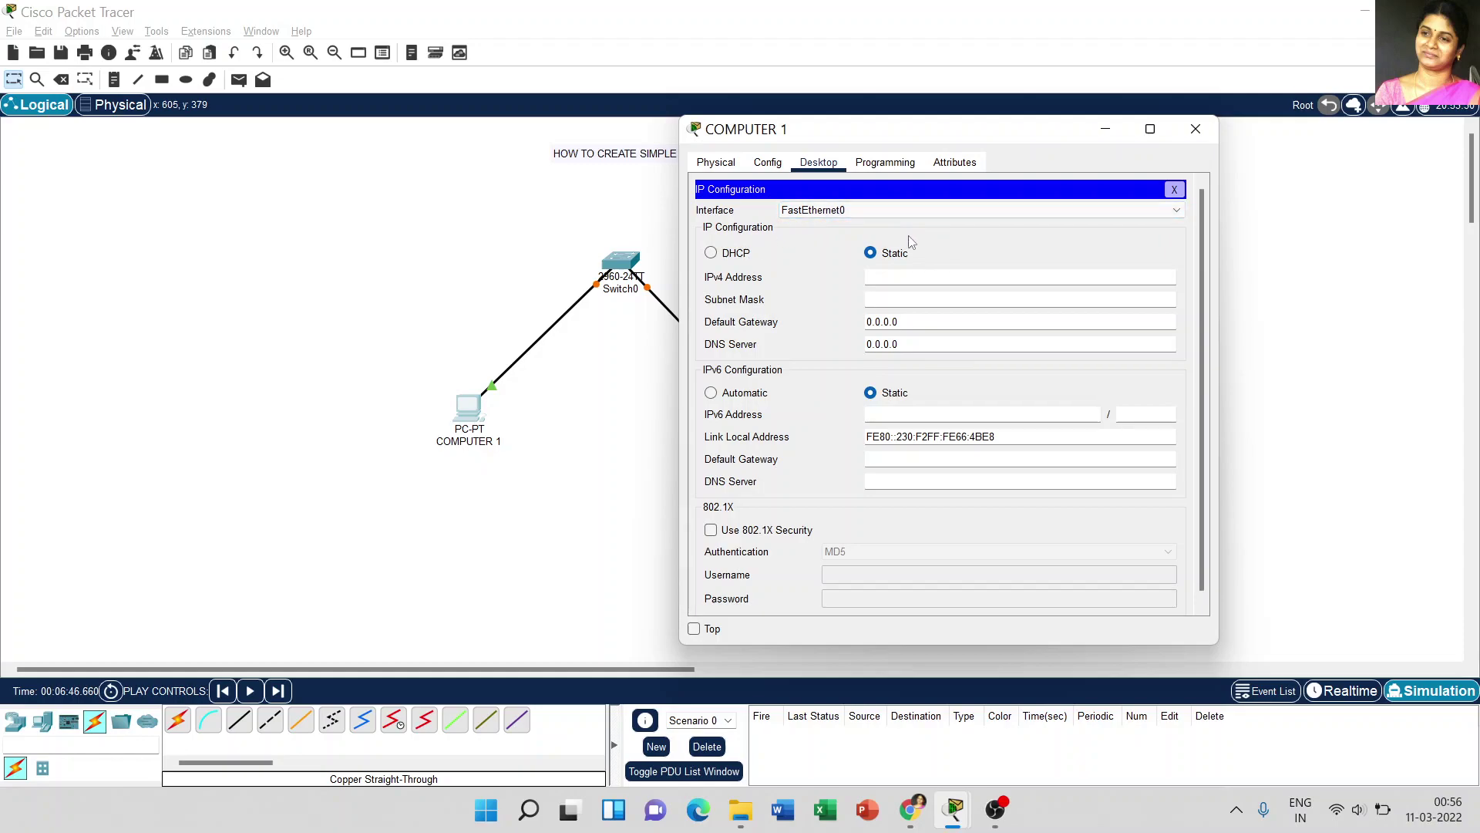
click(892, 272)
text(10.1.1.1)
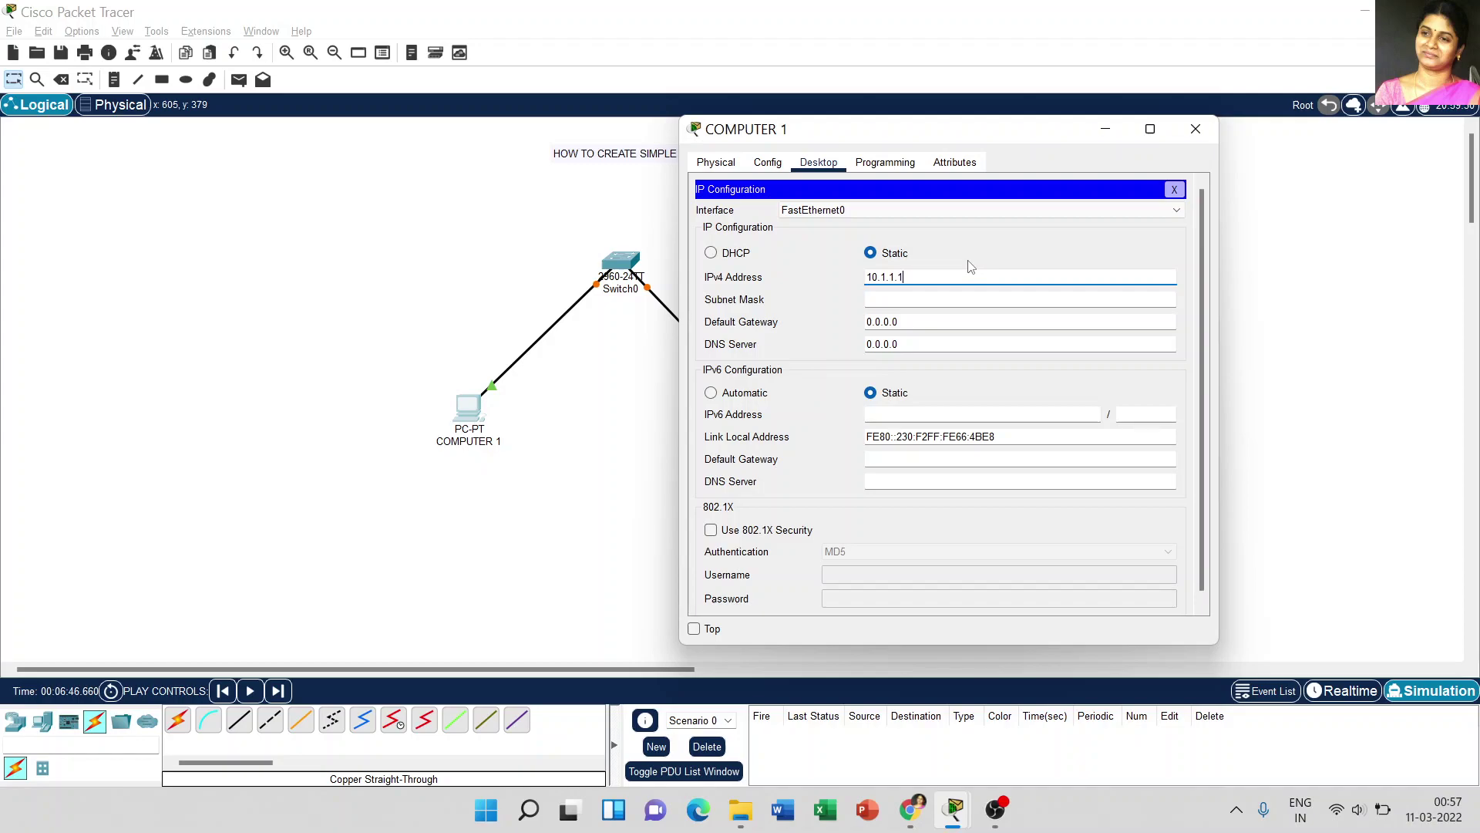
click(941, 301)
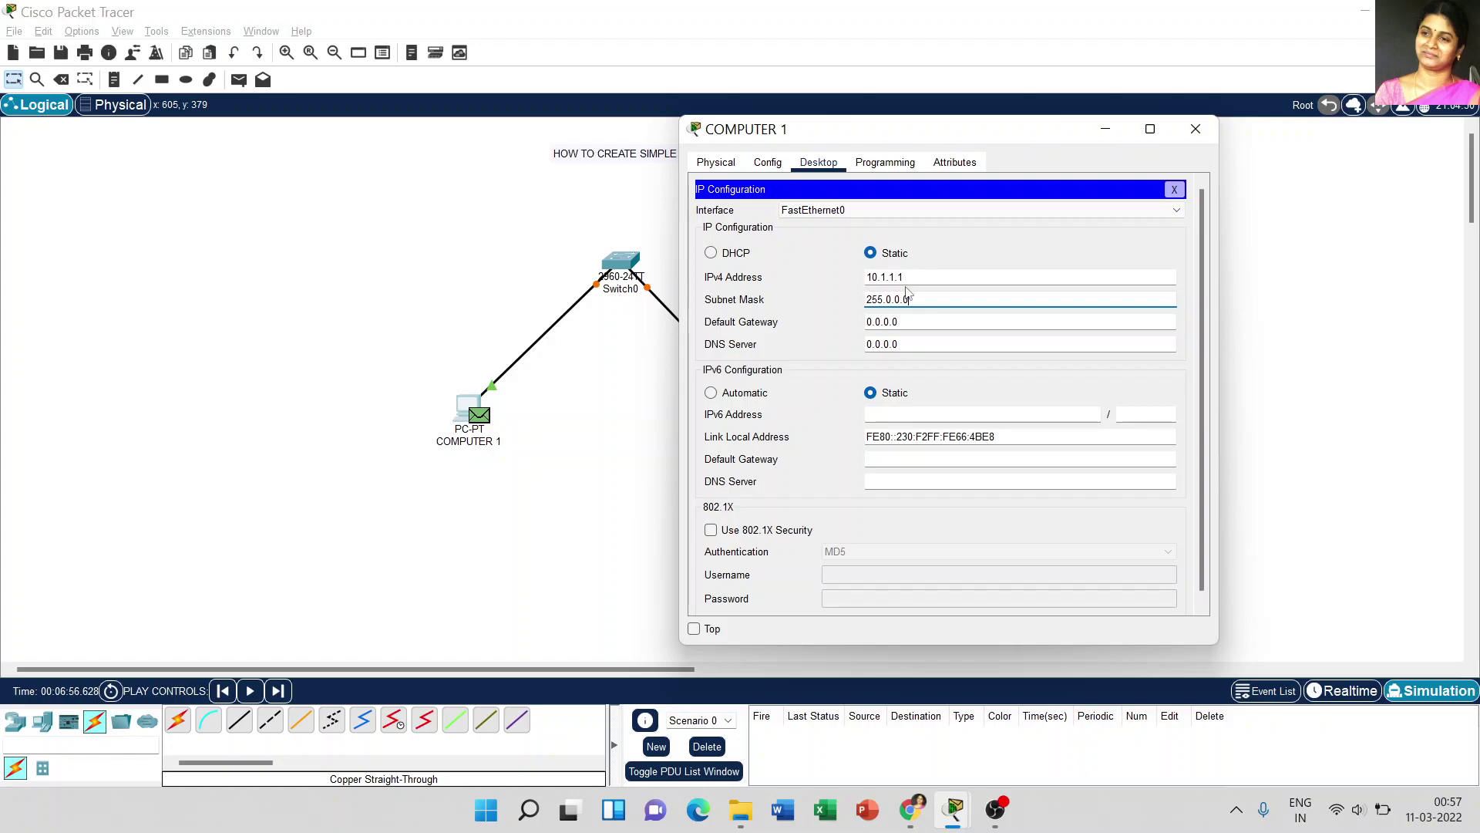
click(1201, 126)
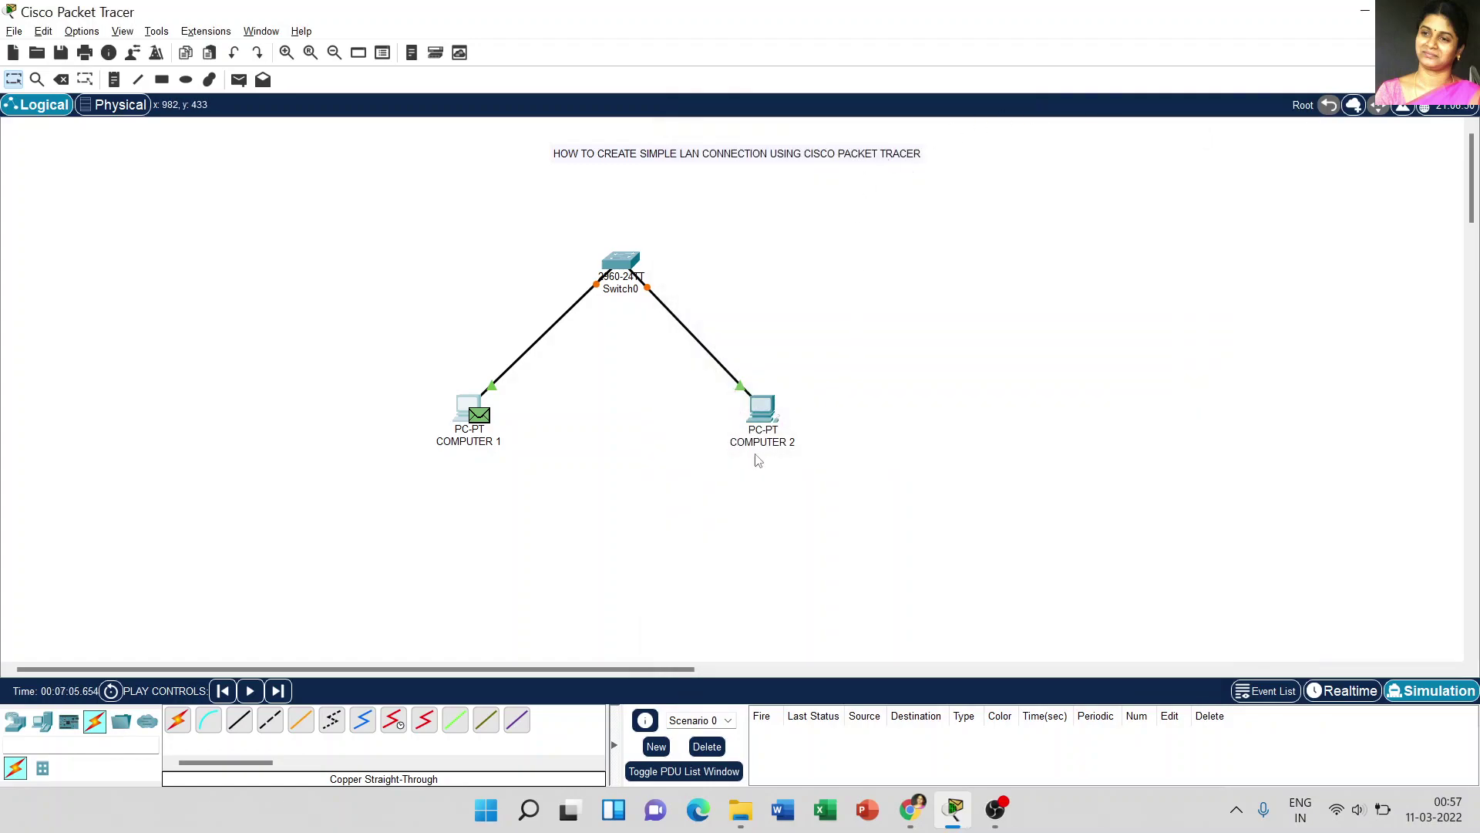
Set COMPUTER 2's IPv4 address to 10.1.1.2 with subnet mask 255.0.0.0, then close its window
click(760, 408)
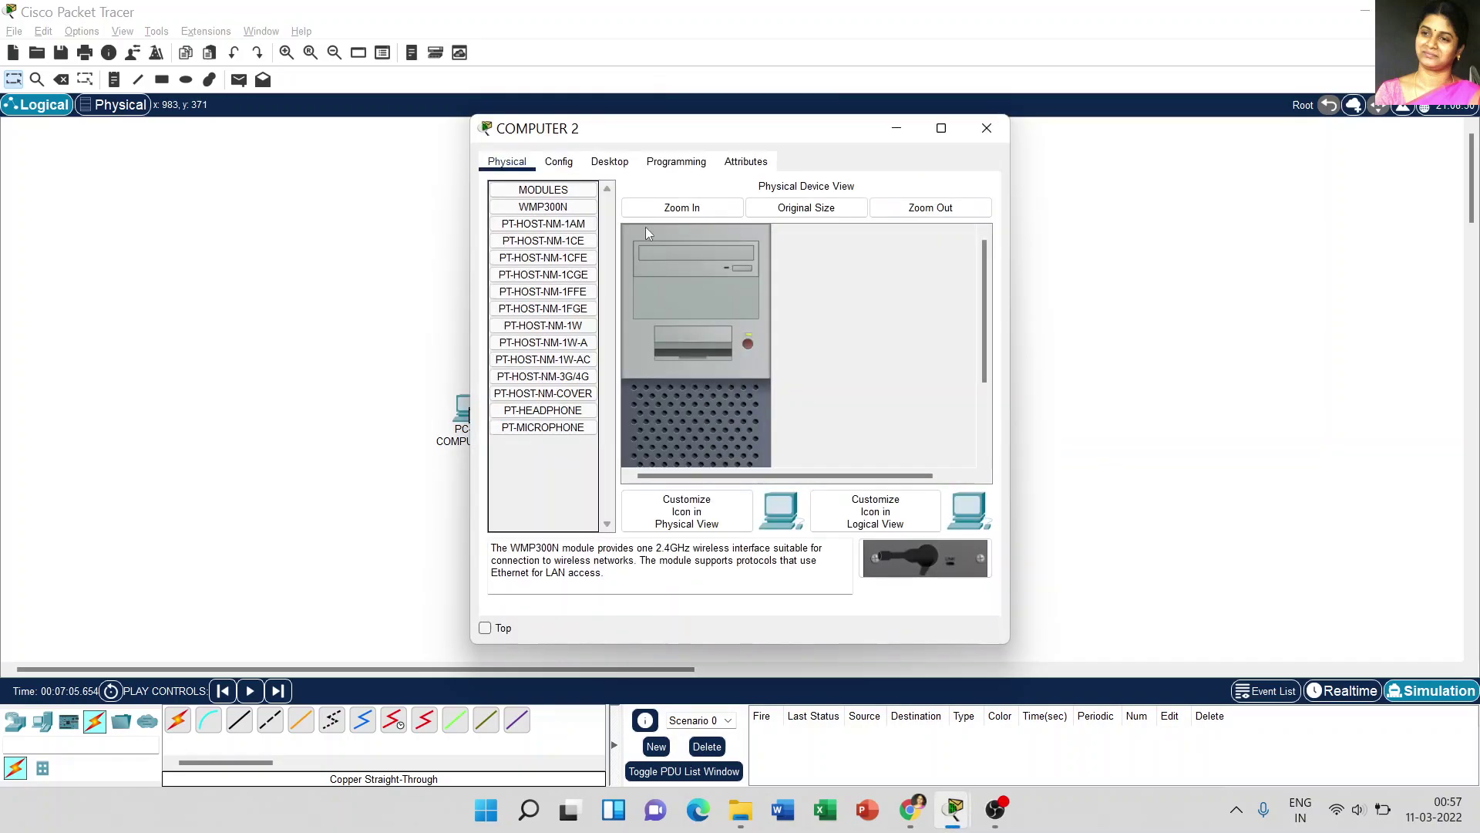
click(605, 163)
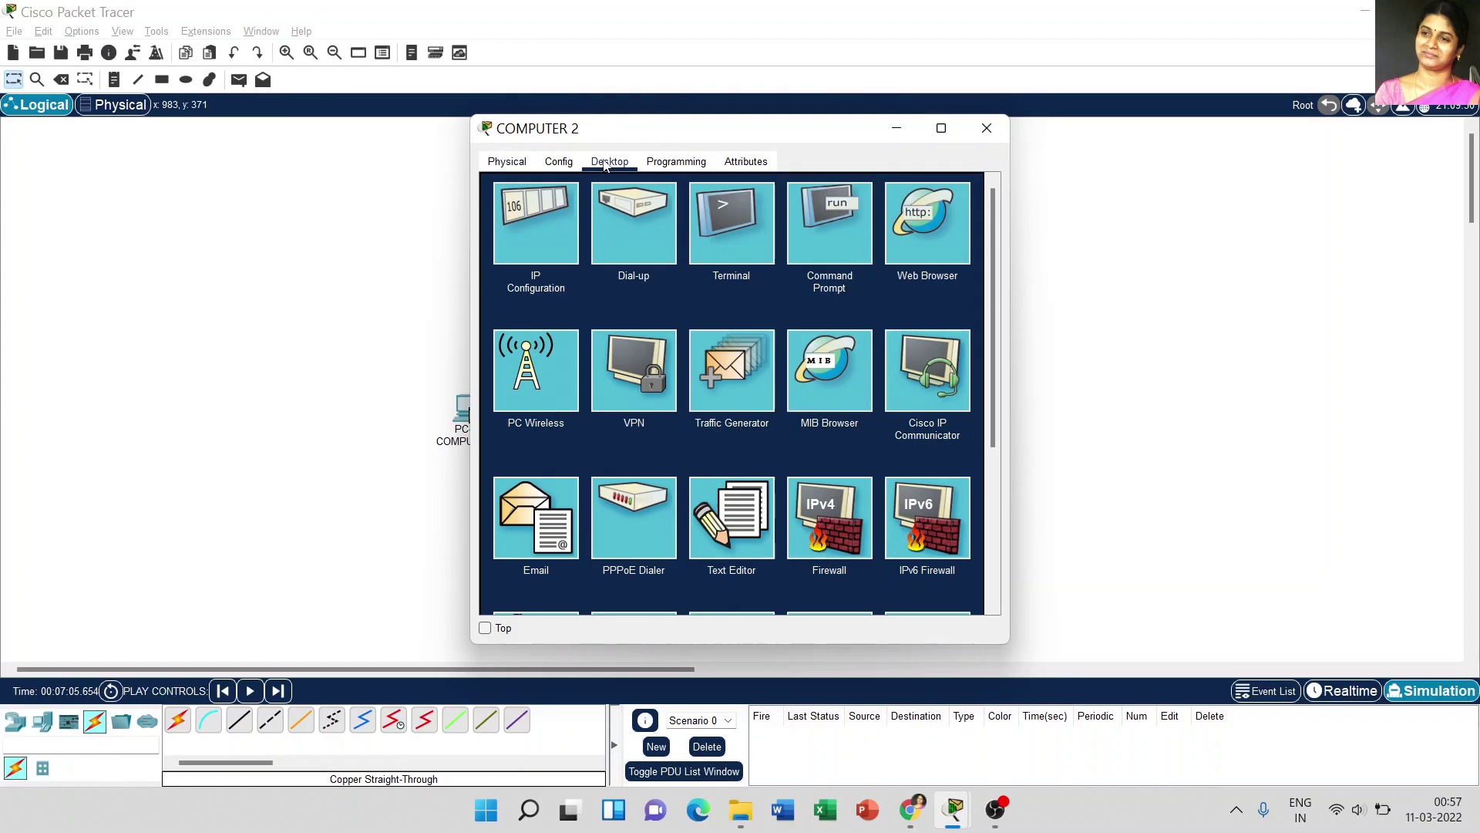
click(525, 229)
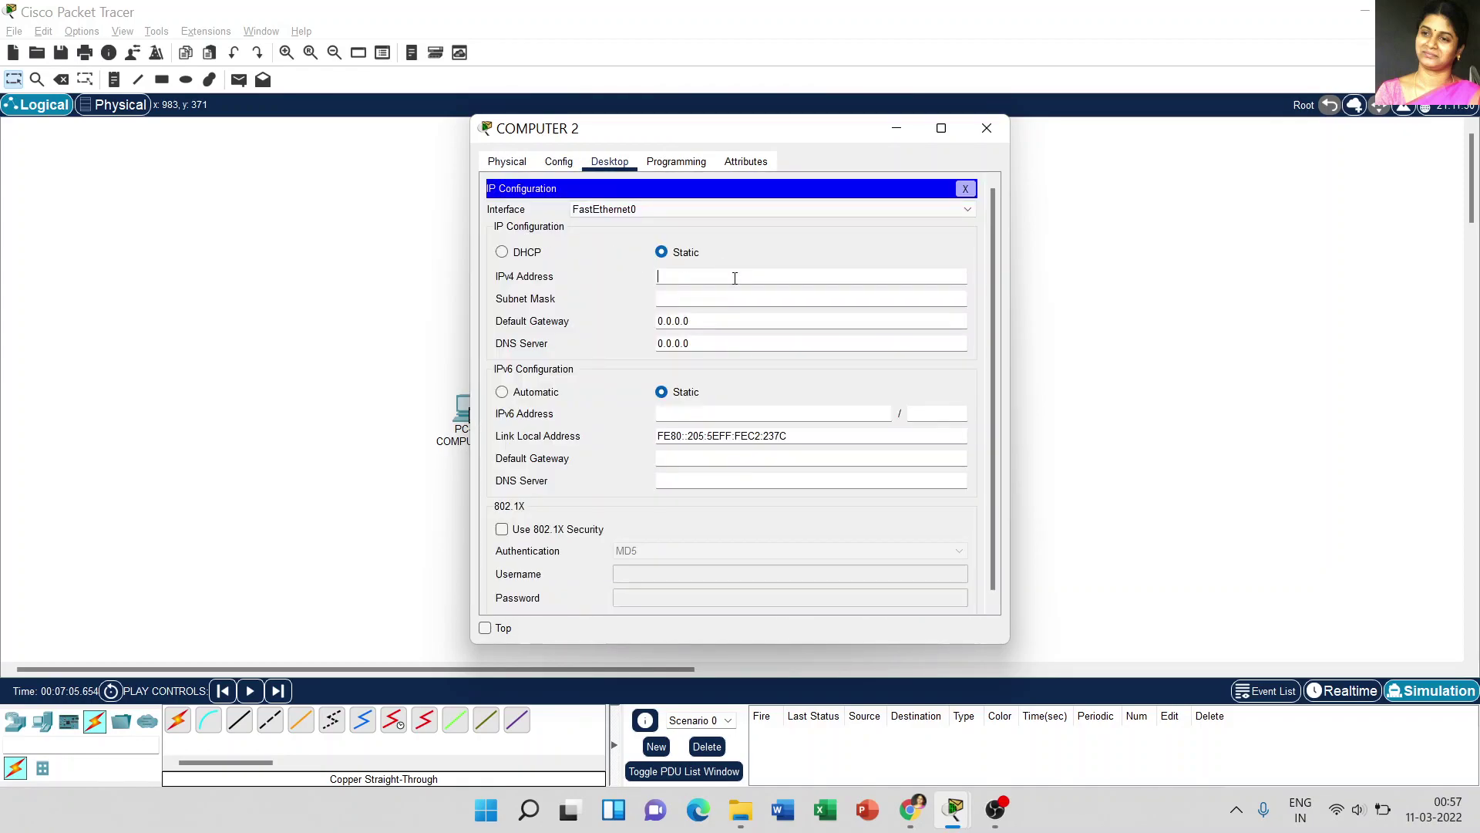
text(10.1.1.2)
click(736, 297)
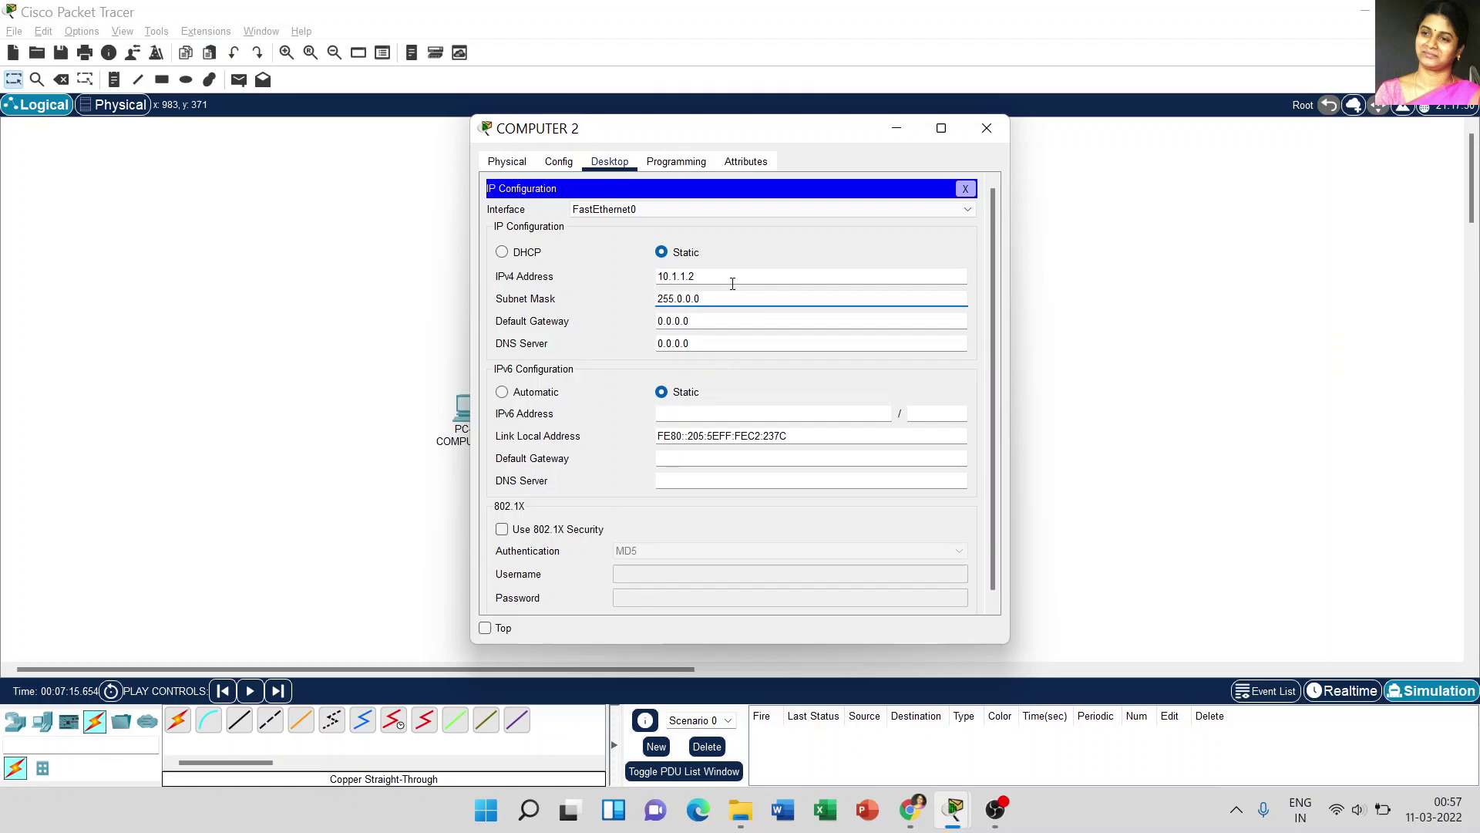
click(985, 131)
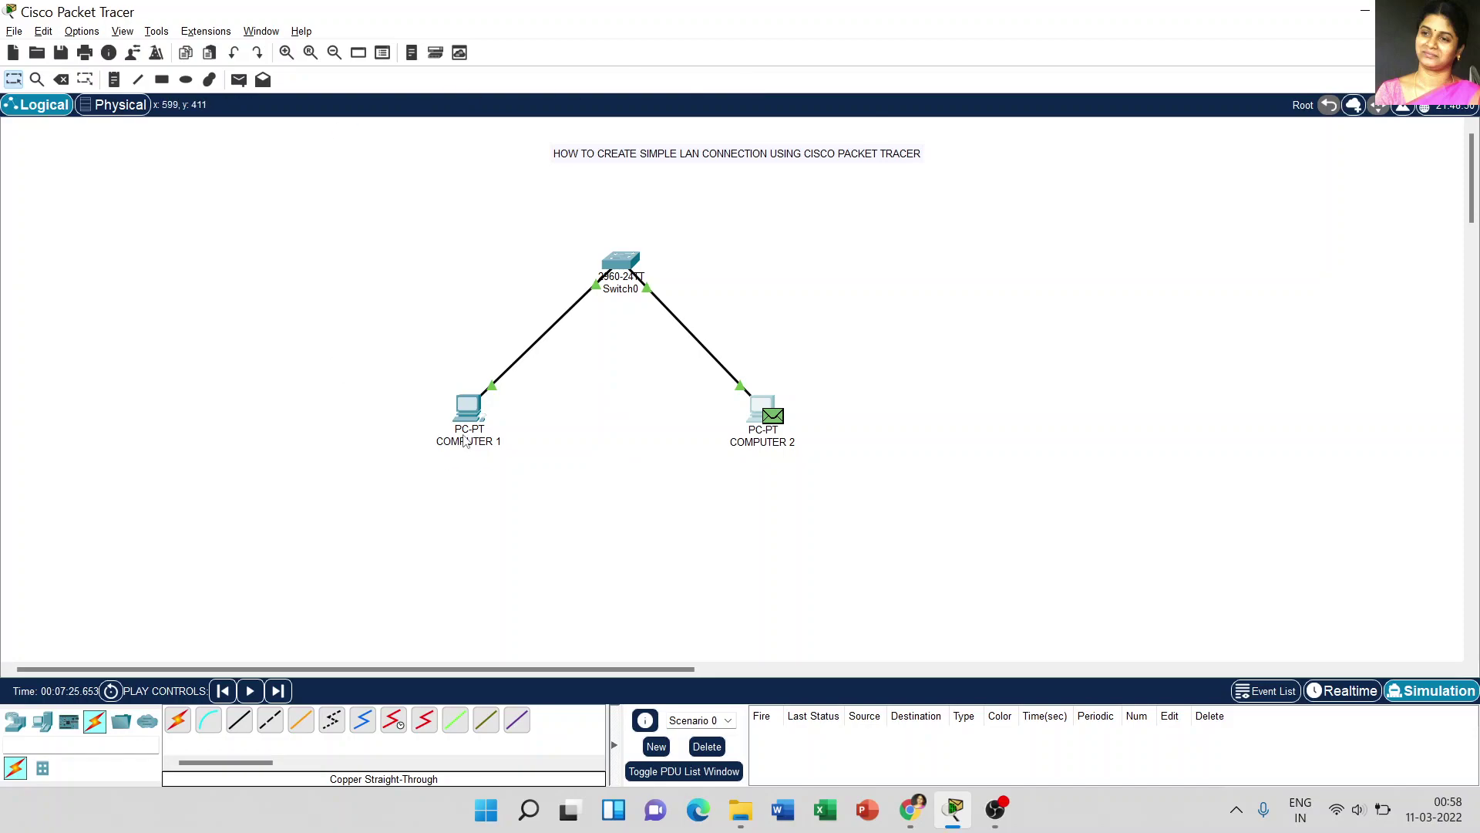
mouse_move(782, 428)
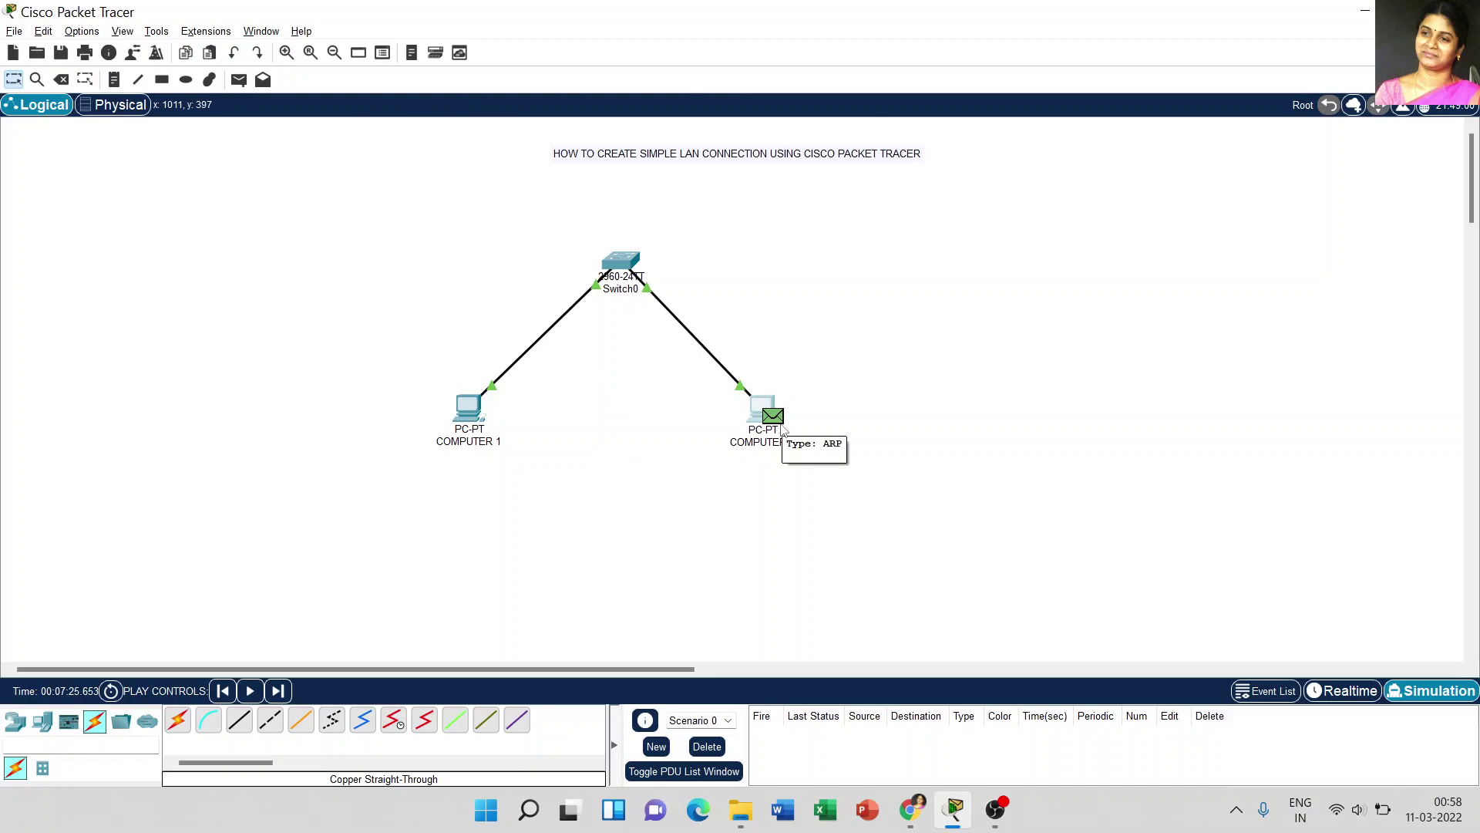
Add a simple ICMP PDU with COMPUTER 1 as source and COMPUTER 2 as destination
click(238, 80)
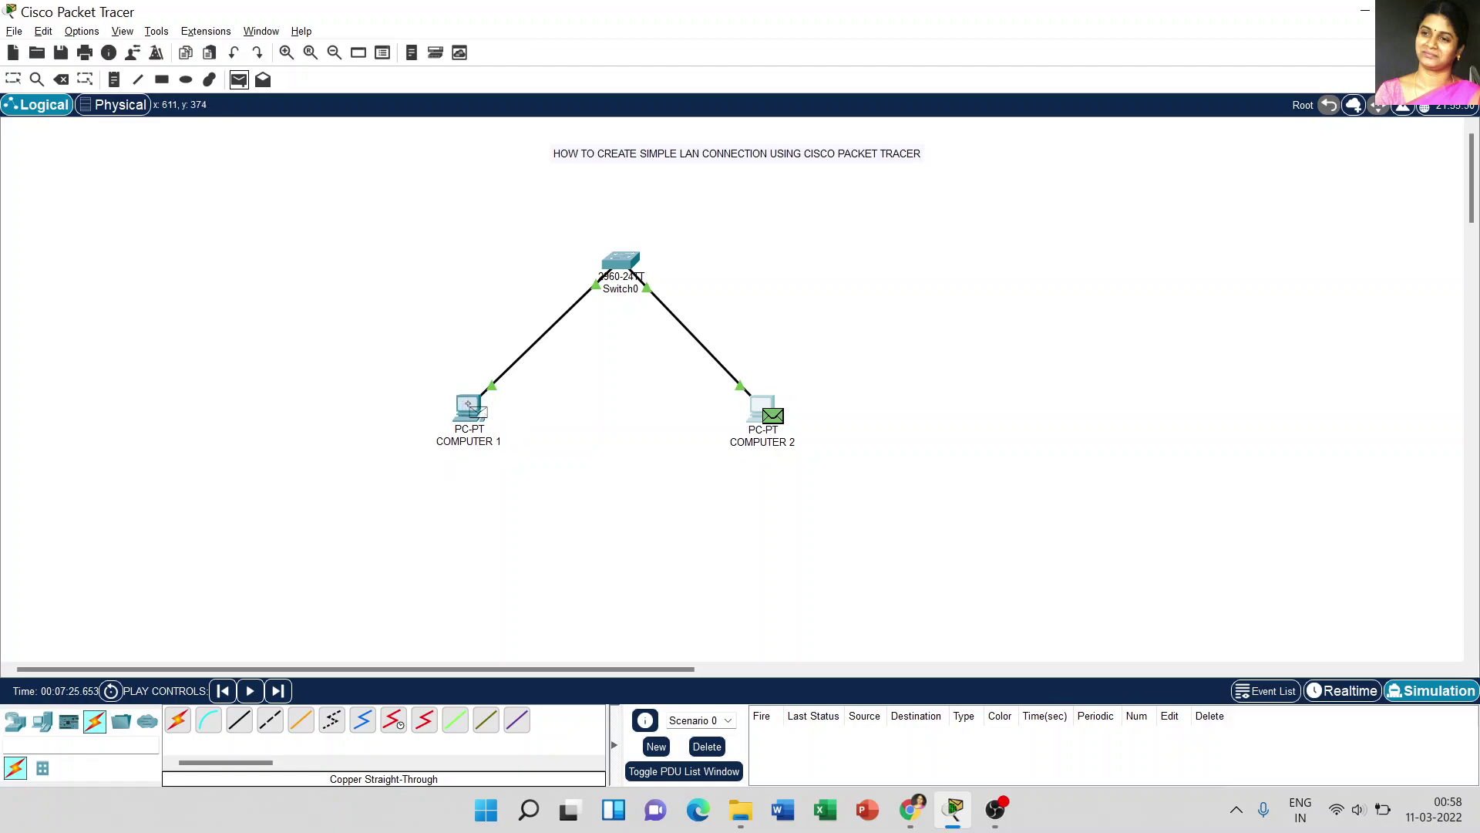
click(468, 407)
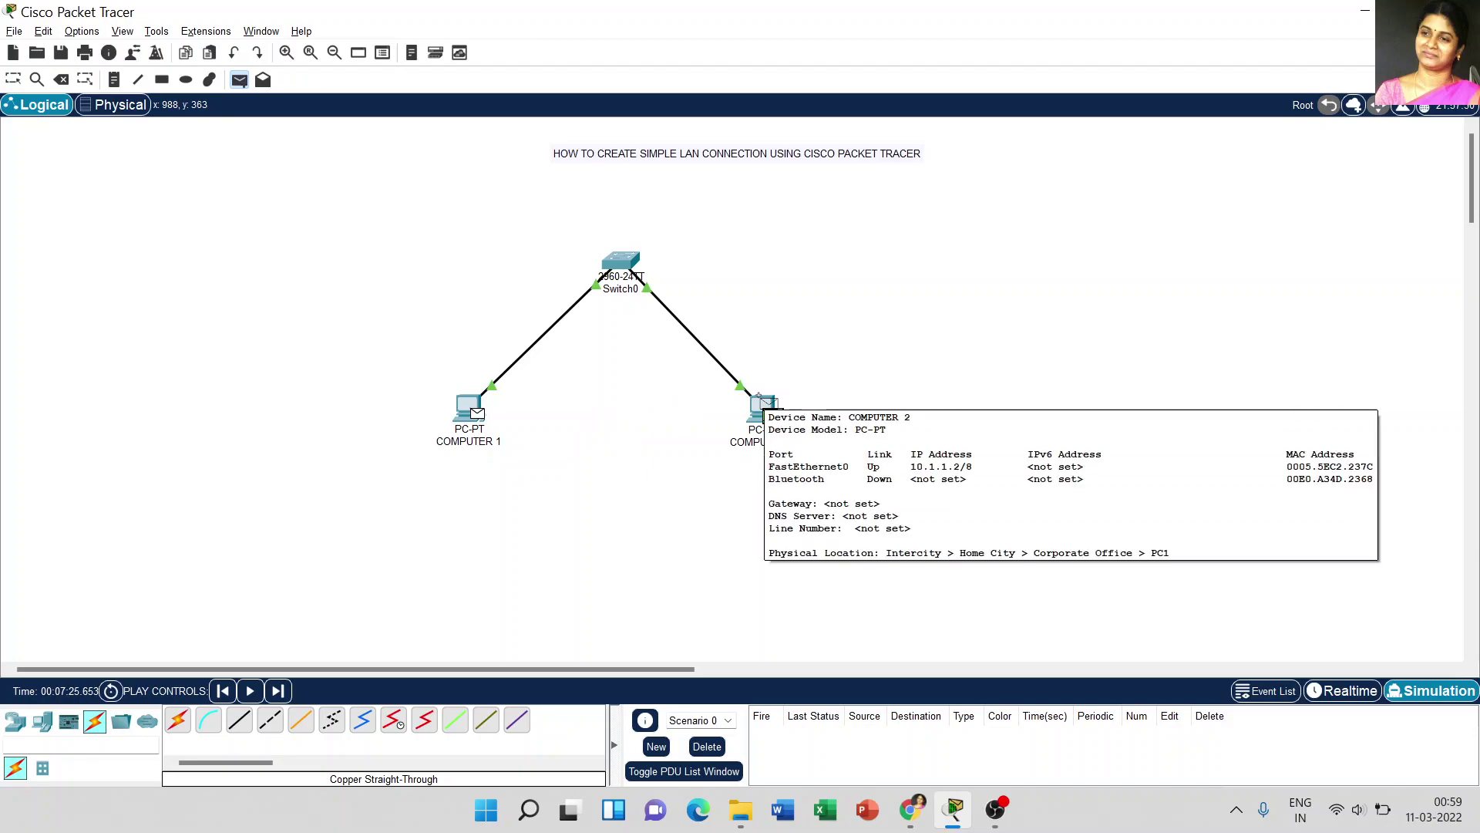
click(762, 401)
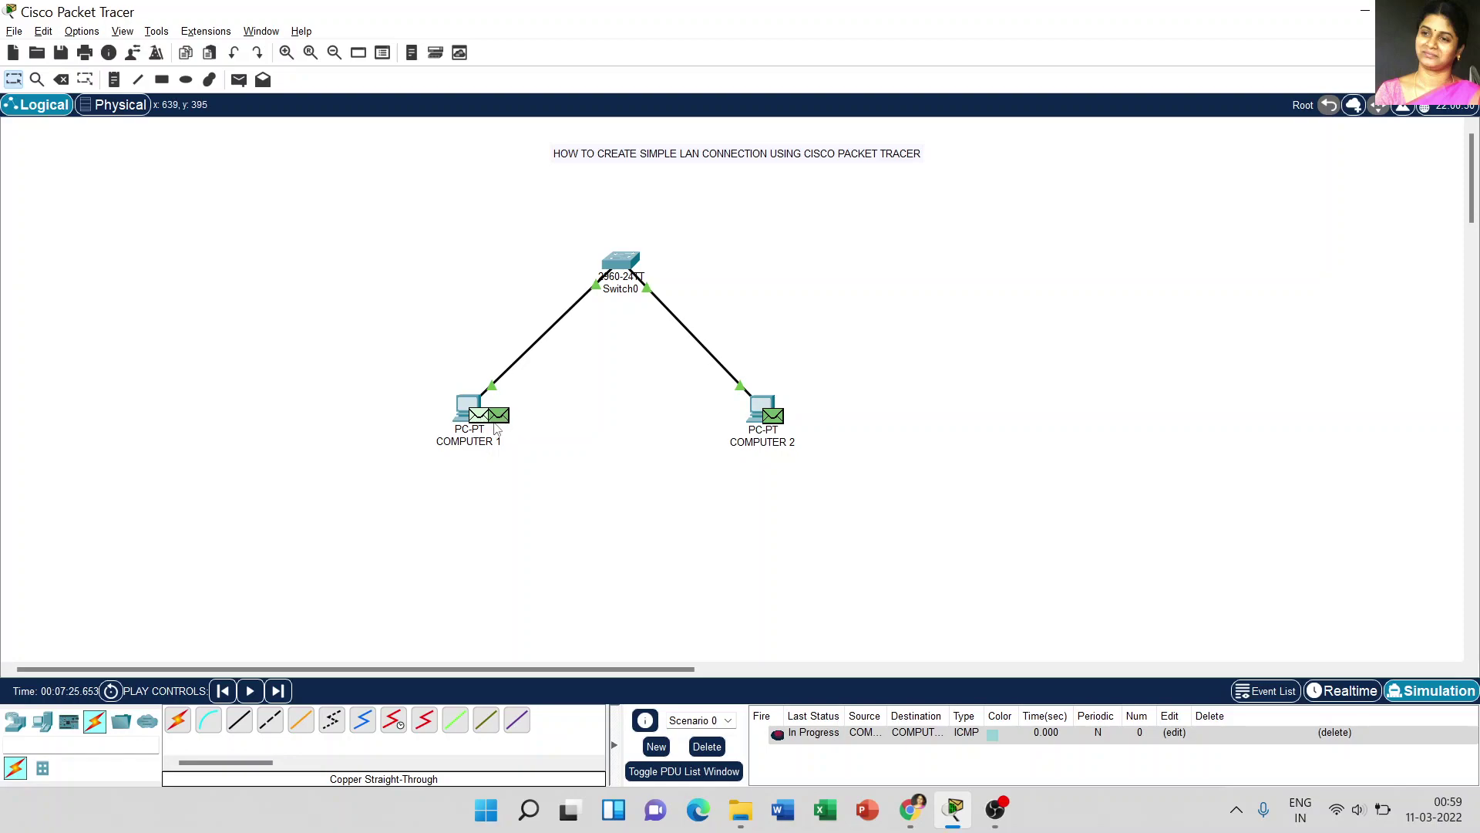
mouse_move(493, 429)
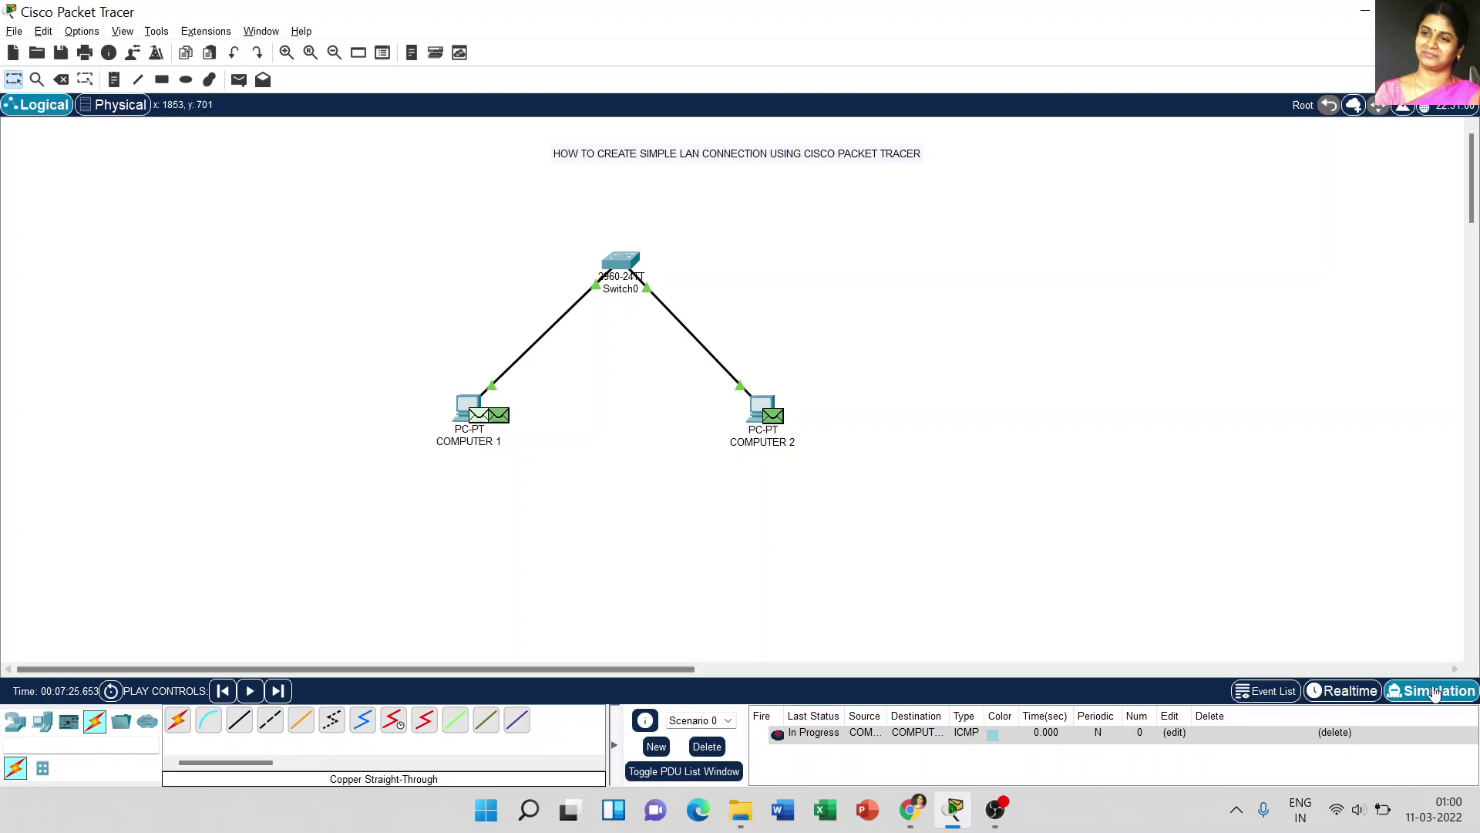
Switch to Realtime and back to Simulation mode, then play the ICMP packet simulation
click(1371, 694)
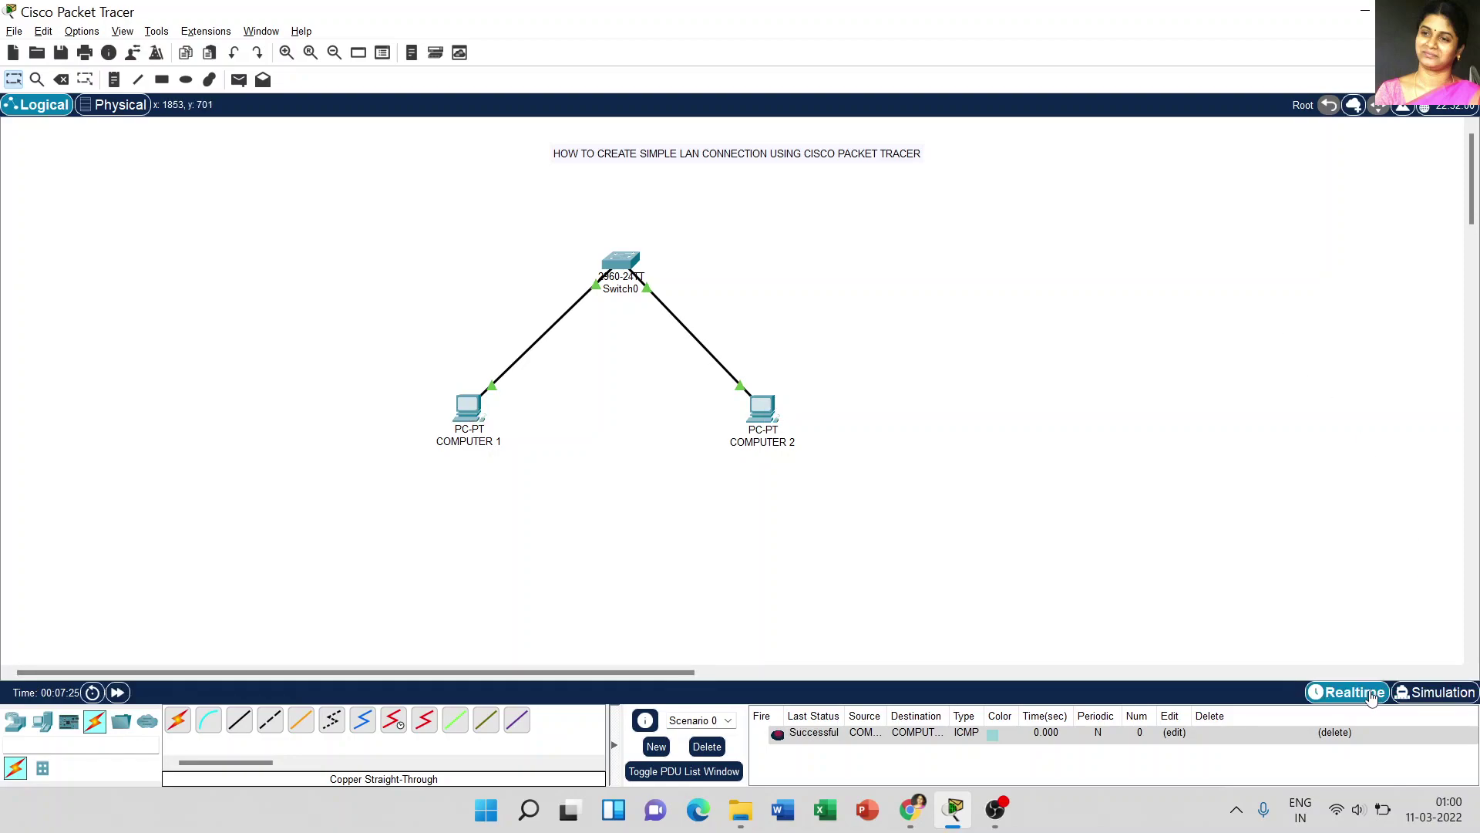
click(1420, 694)
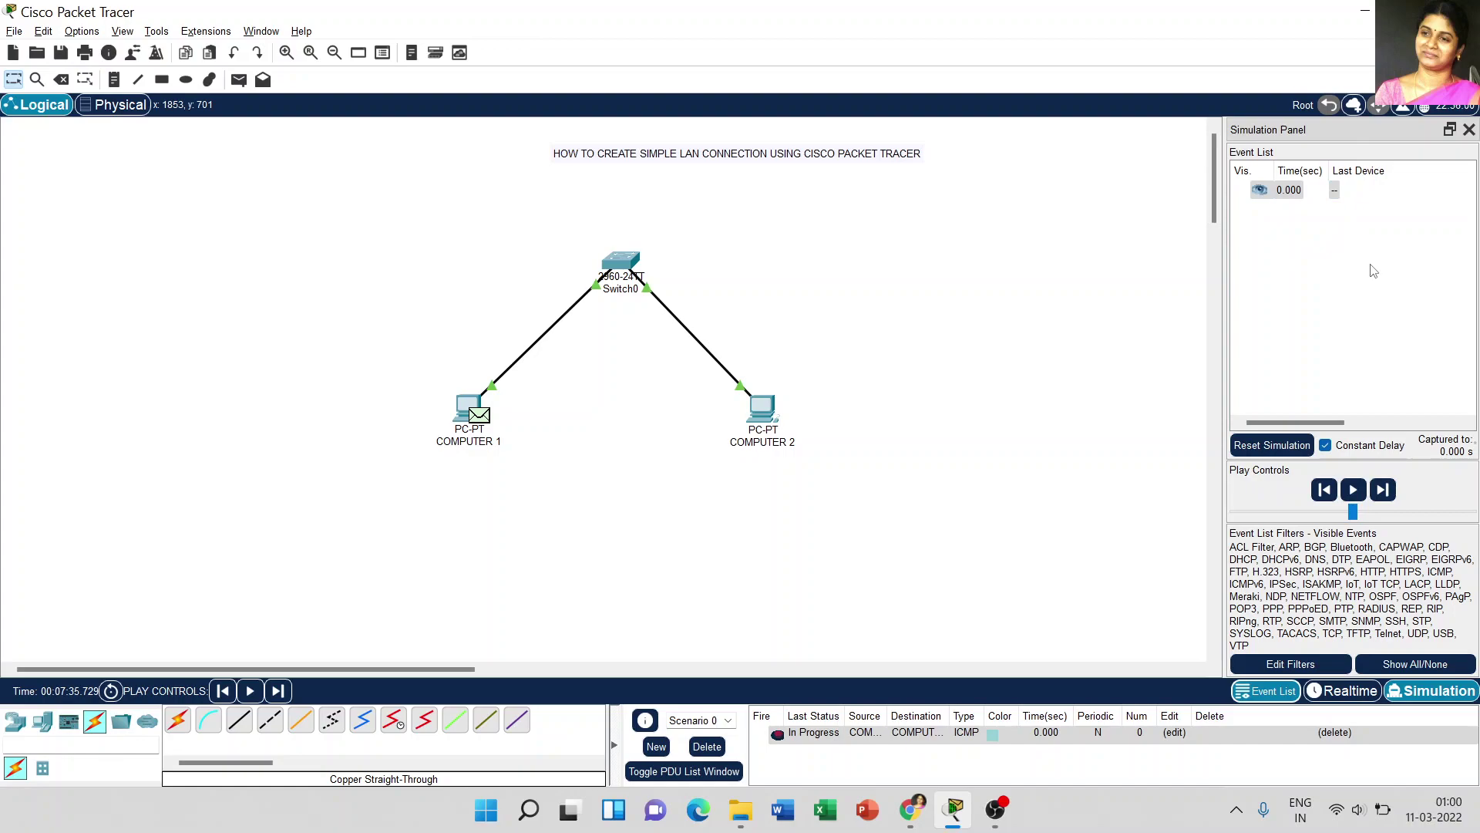
click(1355, 492)
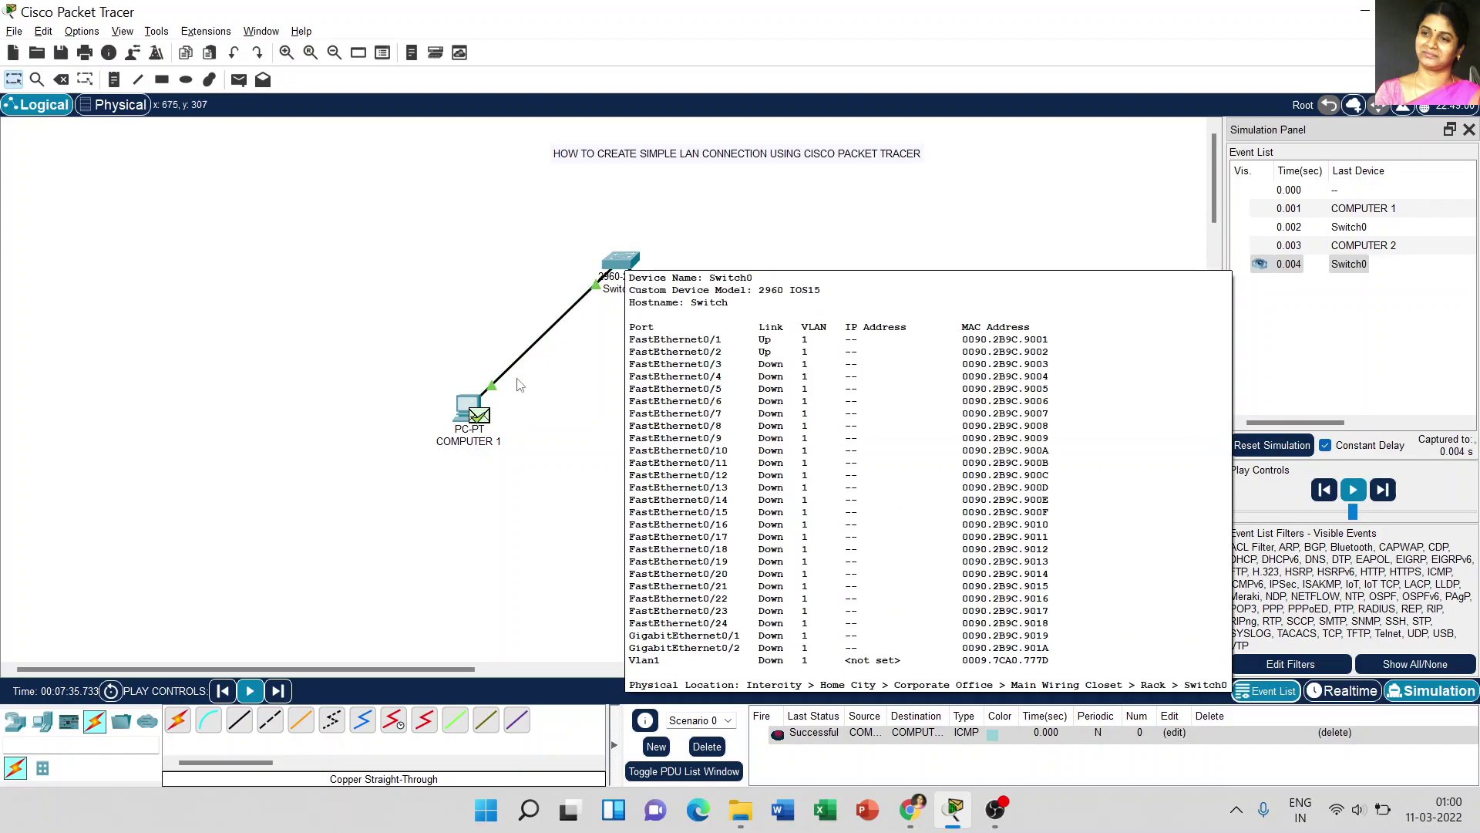
Check COMPUTER 1's IP details while the simulation runs on to 1.945 seconds
mouse_move(453, 446)
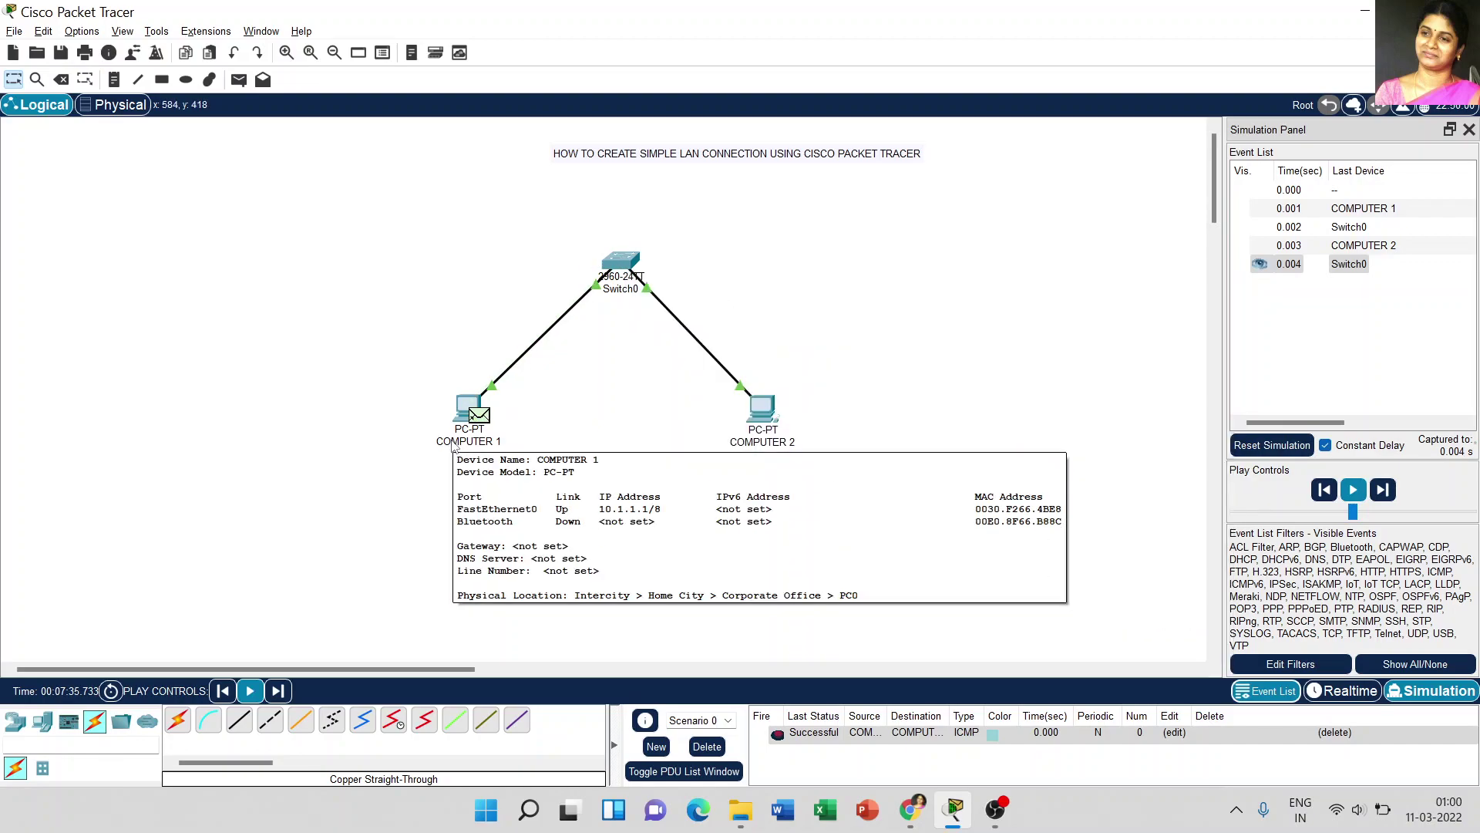